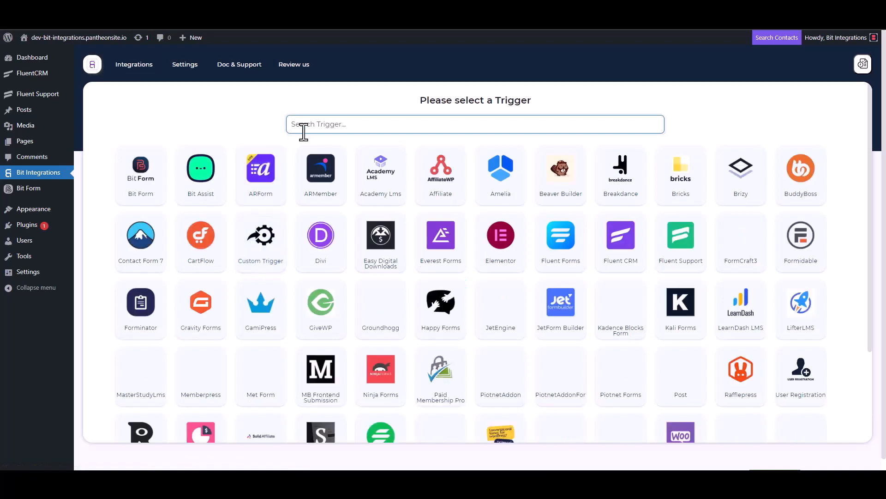
Step: Choose Fluent Support as the trigger, copy its webhook URL, and start fetching incoming data
left_click(681, 250)
left_click(630, 223)
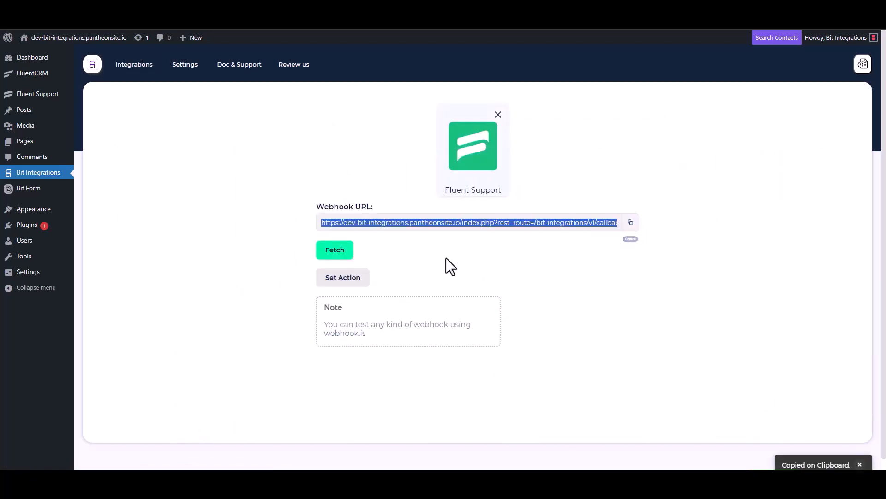
left_click(335, 251)
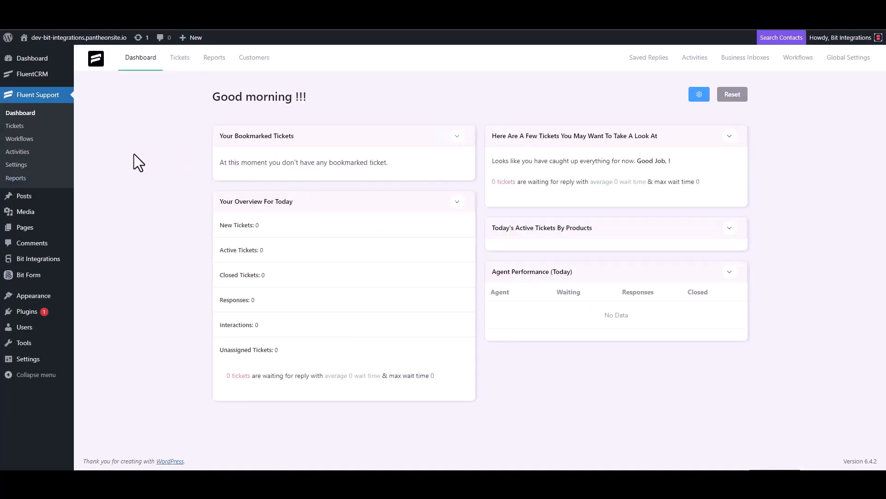
Step: Create an automatic Fluent Support workflow named 'Bit Integrations' and open its draft editor
left_click(29, 138)
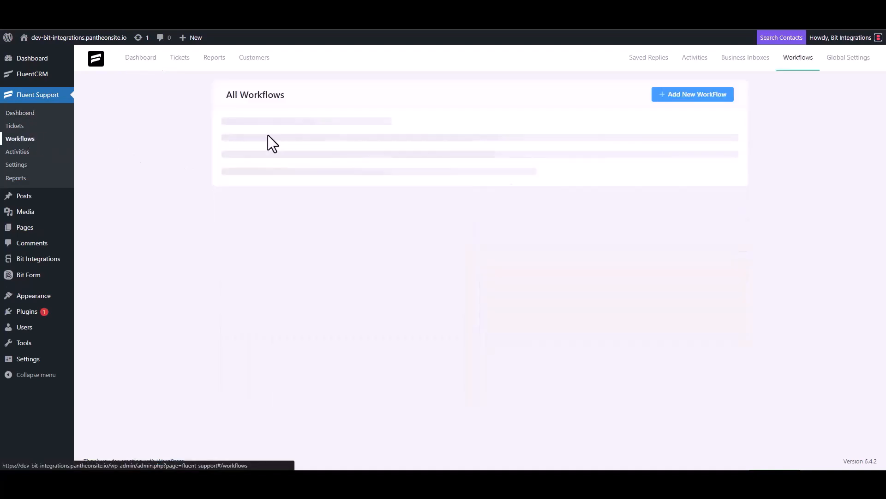
left_click(680, 97)
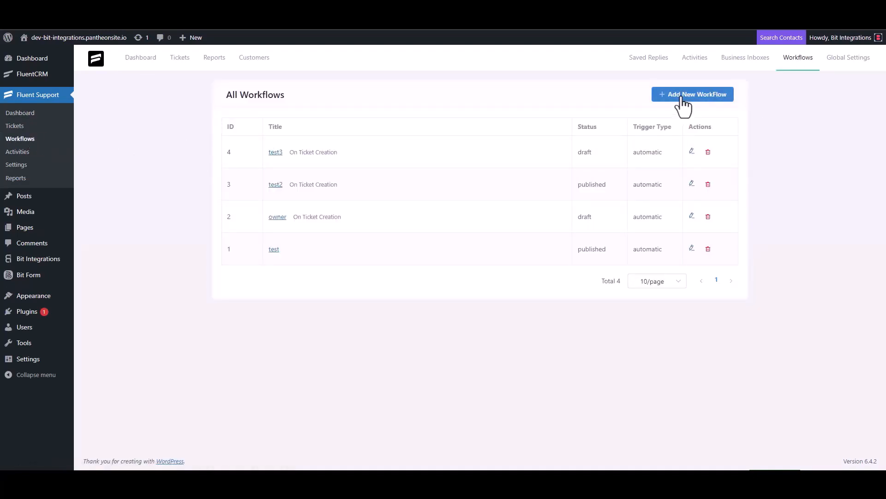
left_click(269, 109)
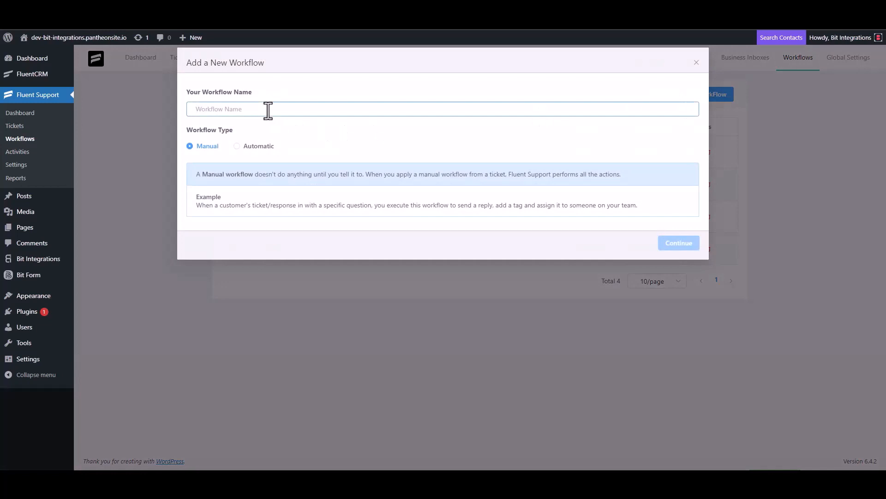
type("Bit Integrations")
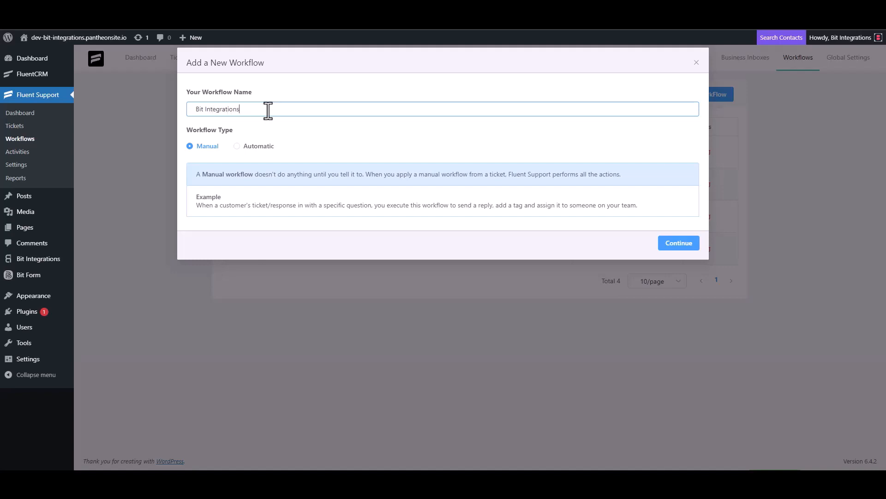
left_click(247, 147)
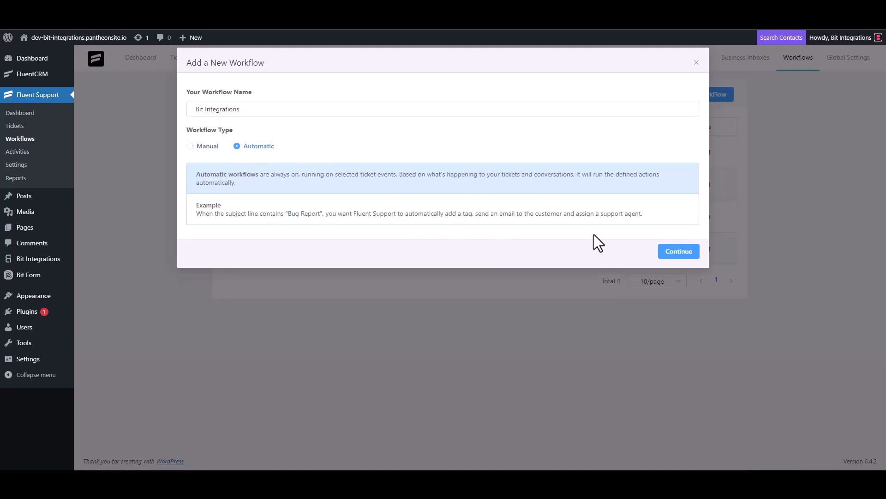
left_click(676, 253)
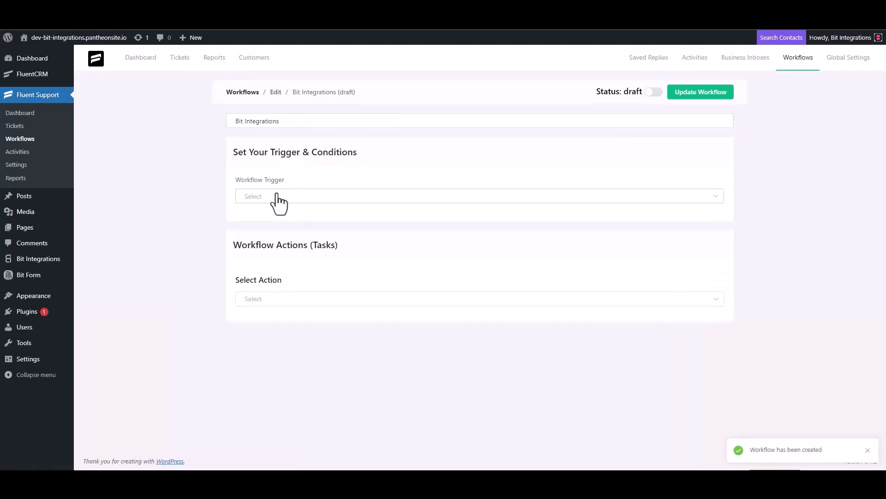
Step: Set the trigger to On Ticket Creation and add a Trigger Outgoing Webhook action with the copied URL
left_click(276, 196)
left_click(272, 221)
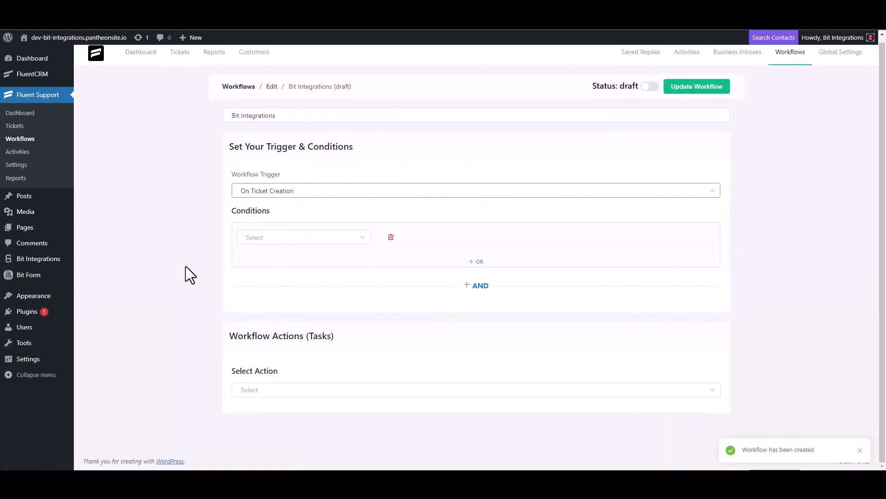
left_click(256, 389)
scroll(272, 321, "down", 3)
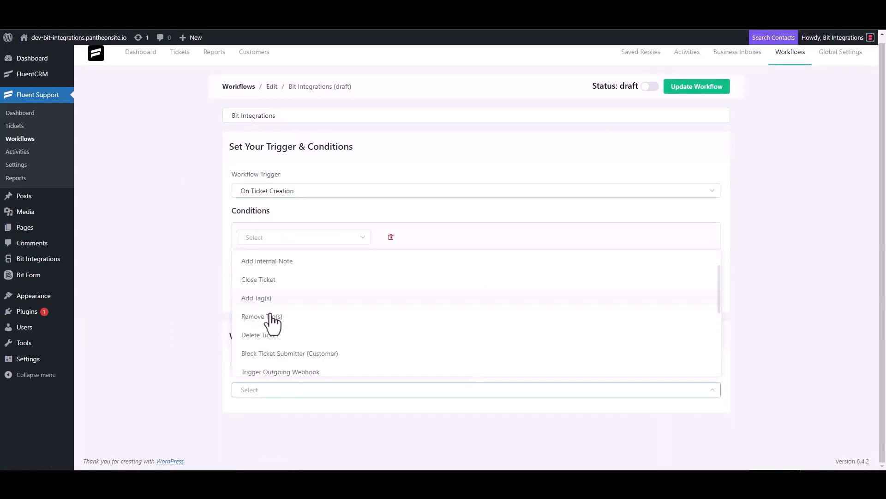
left_click(304, 263)
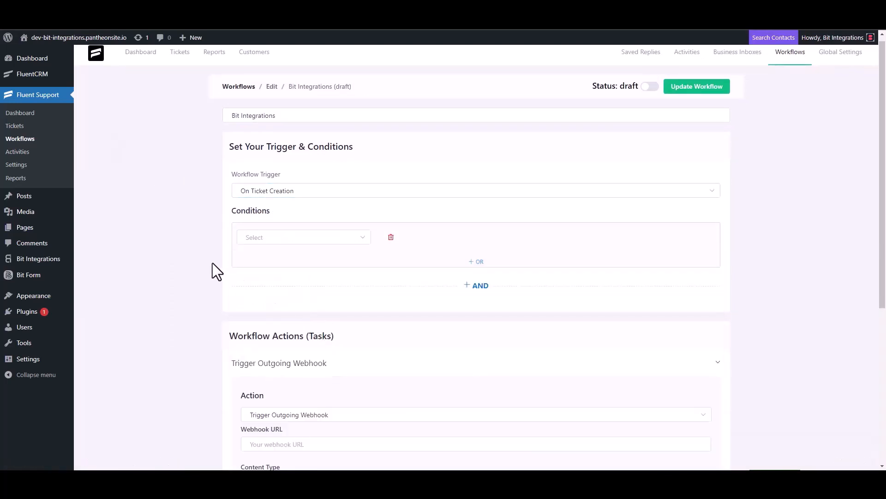
scroll(212, 263, "down", 4)
left_click(300, 259)
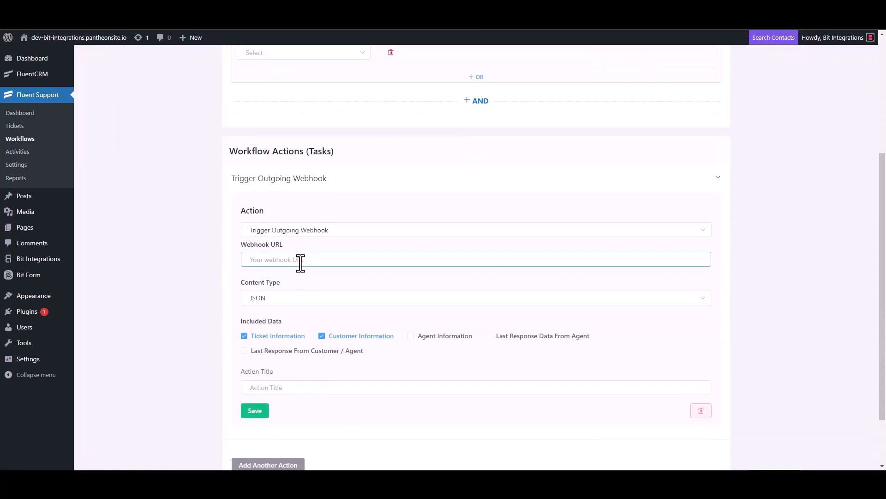
key("ctrl+v")
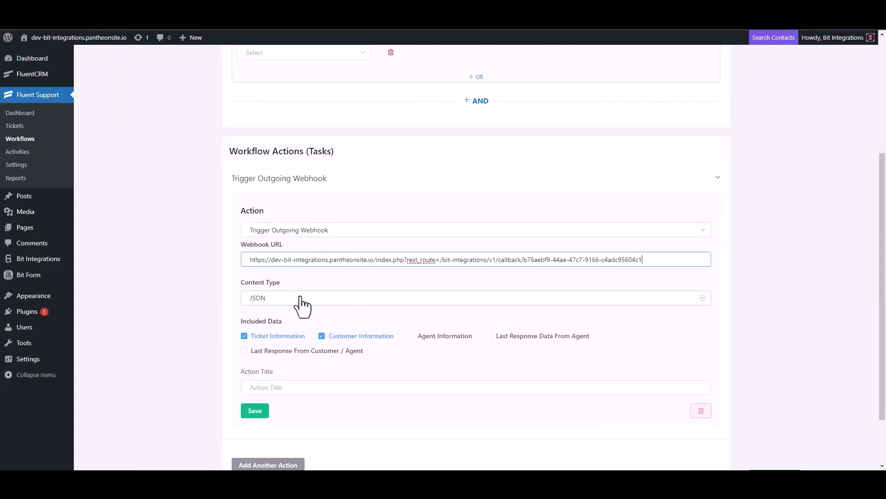
Step: Title the webhook action 'Bit Integrations', save it, and publish the workflow
scroll(300, 305, "down", 2)
left_click(277, 322)
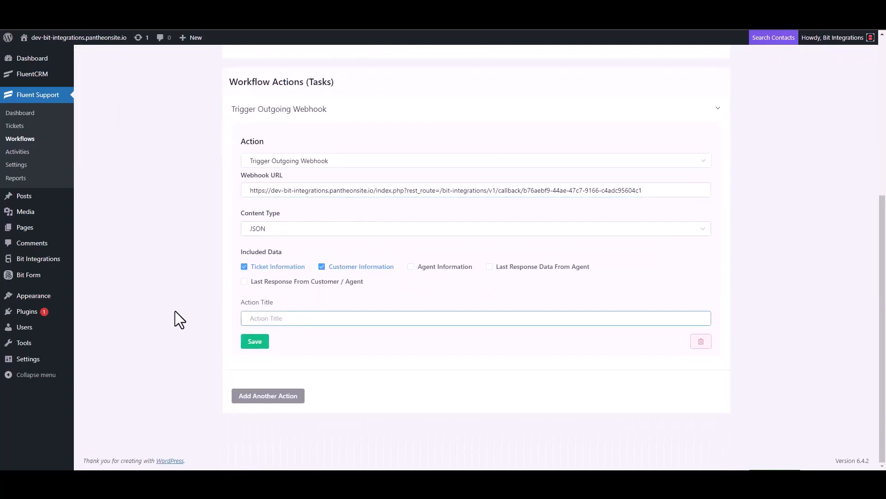
type("Bit Integrations")
left_click(253, 342)
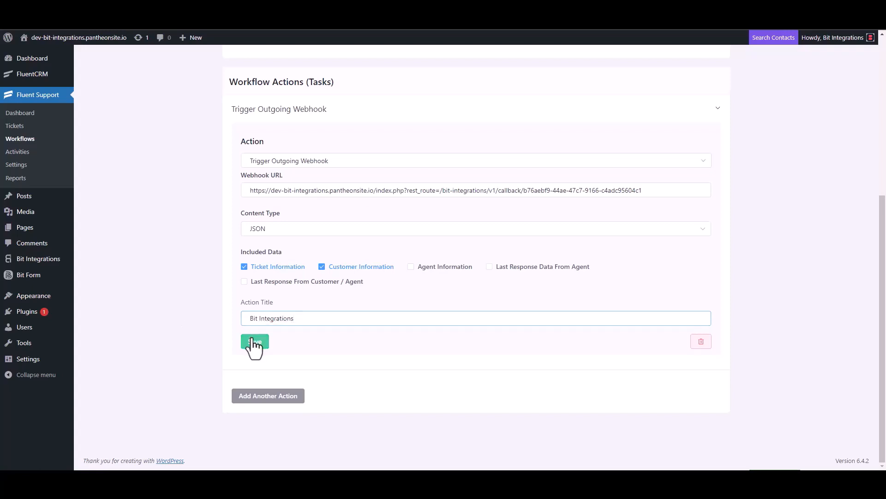
left_click(650, 84)
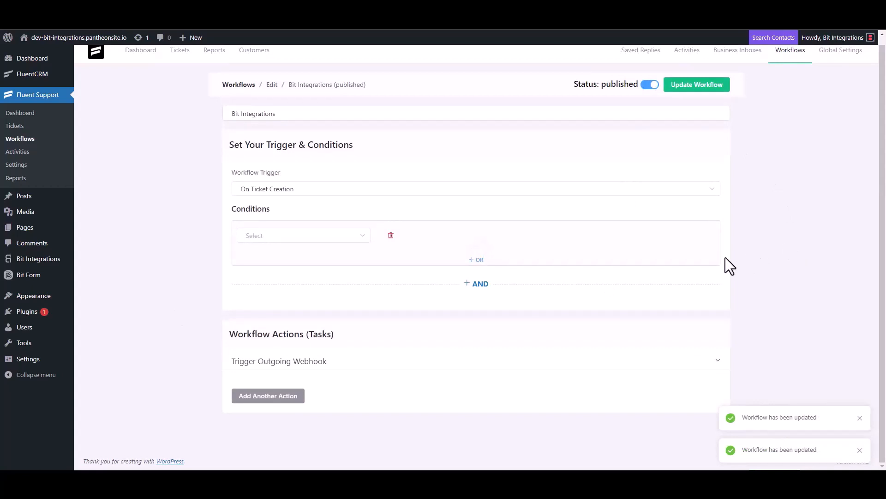
Step: Start a new ticket and create a new contact, filling in its first name and e-mail
left_click(23, 127)
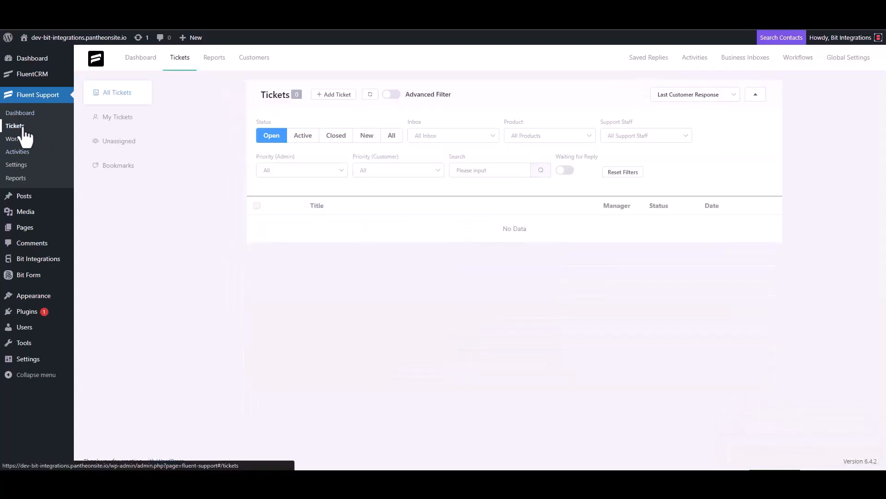
left_click(332, 95)
left_click(363, 119)
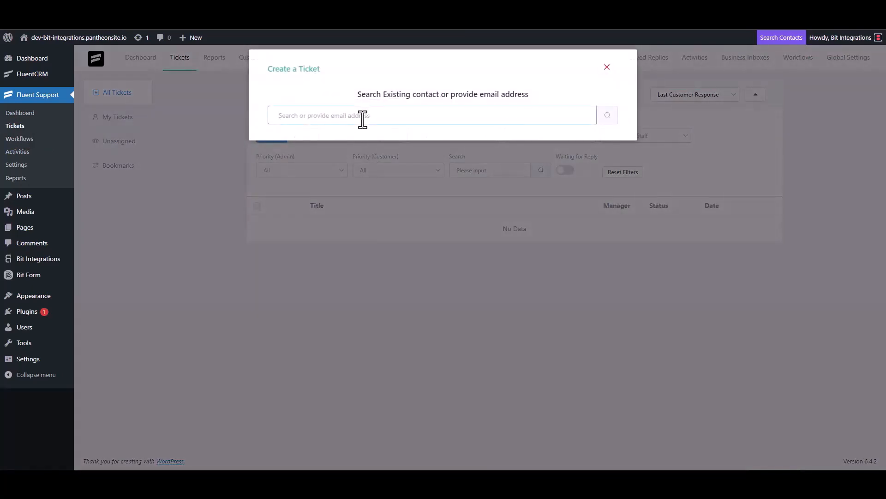
type("test@gmail.com")
left_click(607, 115)
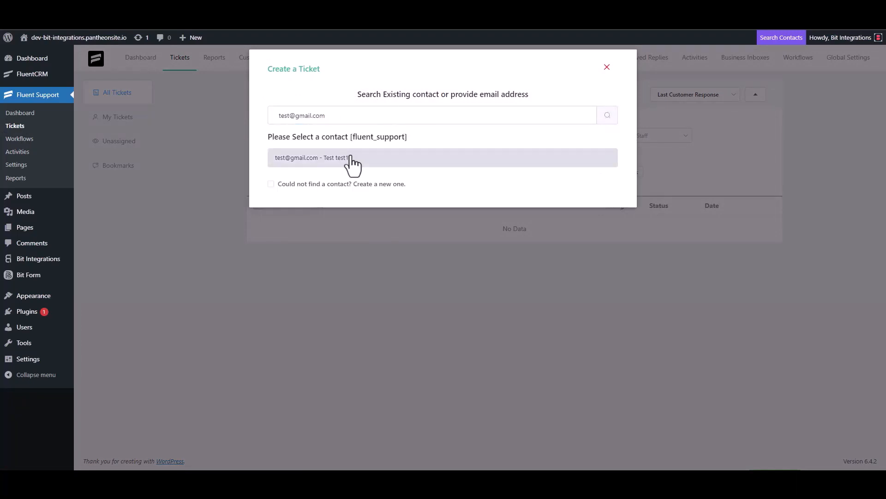
left_click(272, 184)
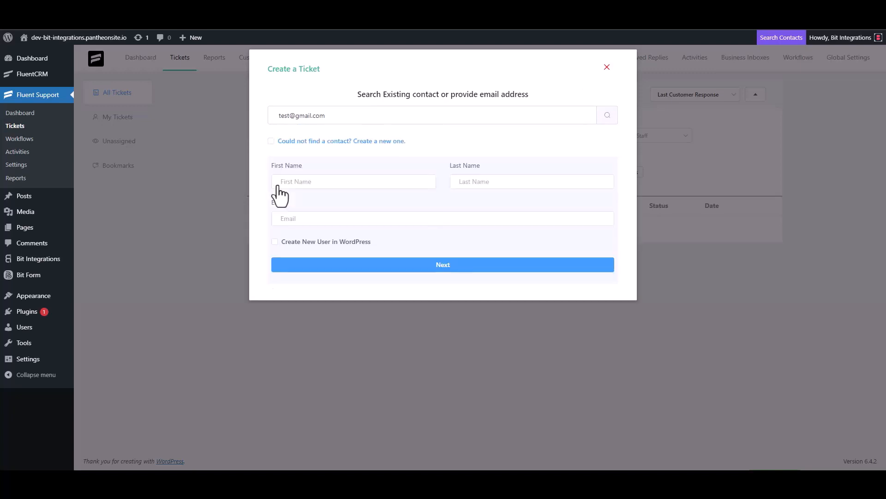
left_click(309, 183)
type("test3")
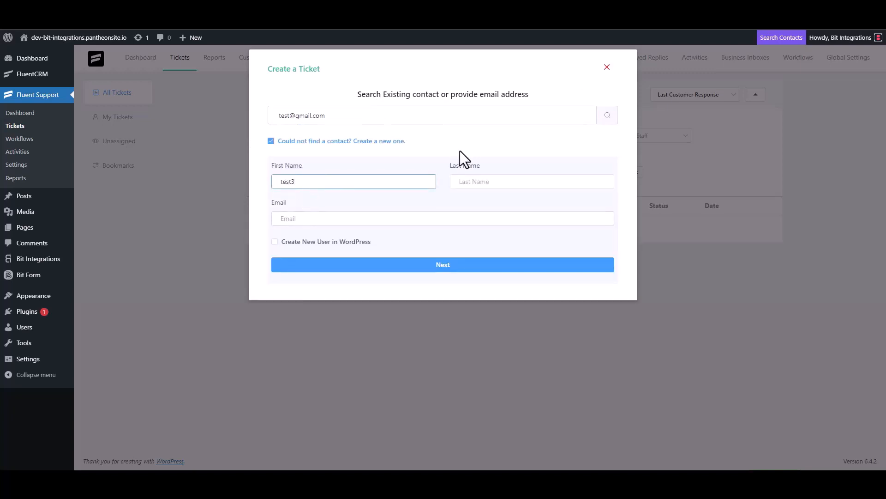
left_click(315, 219)
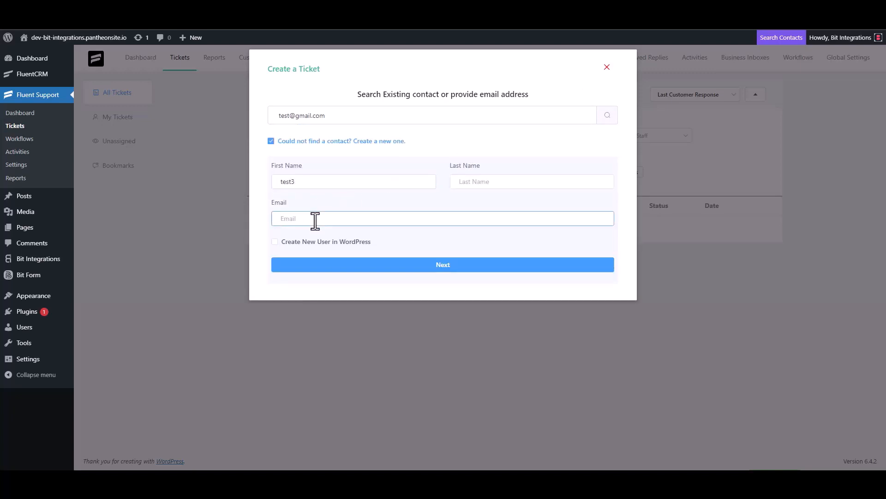
type("test3@gmail.com")
Step: Give the ticket subject 'test' and details 'test', then create it
left_click(452, 265)
left_click(322, 166)
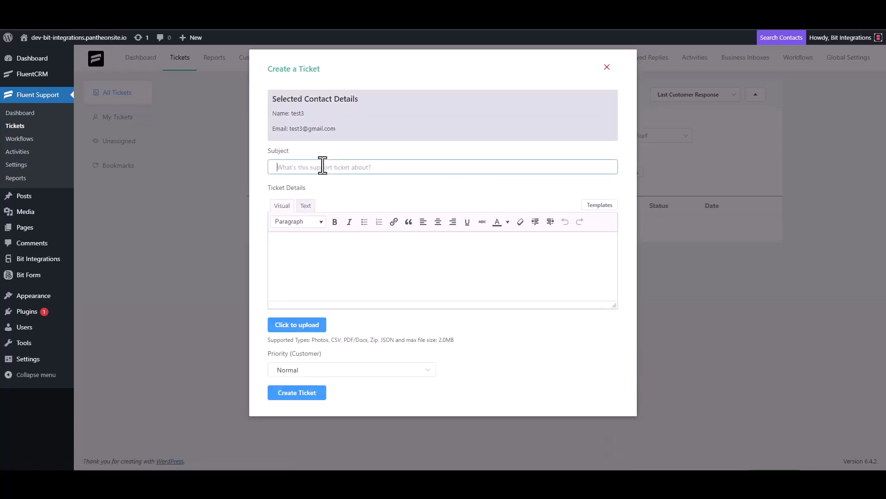
type("test")
left_click(313, 247)
type("test")
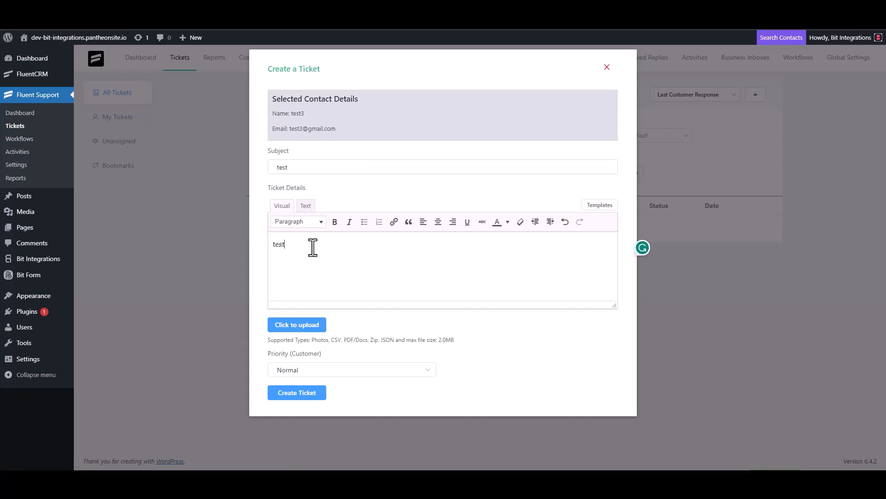
left_click(299, 391)
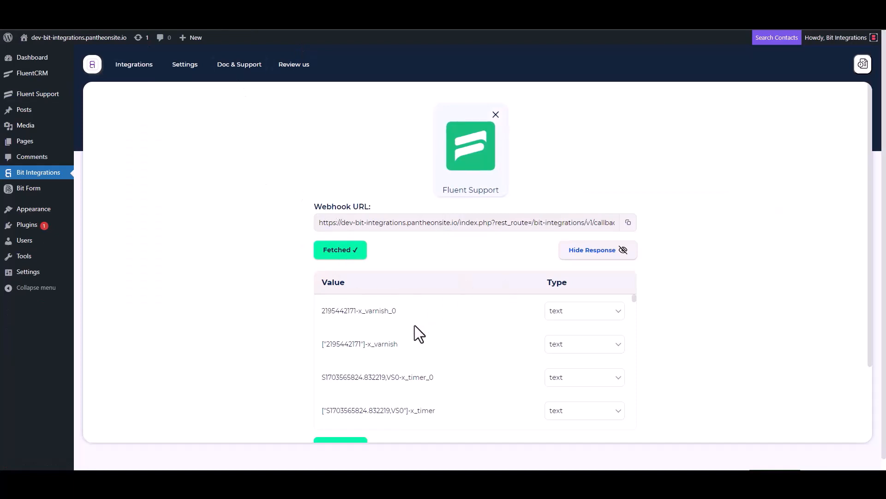
Step: Search for 'Desk' and choose Zoho Desk as the integration action
scroll(411, 325, "down", 3)
scroll(288, 356, "down", 3)
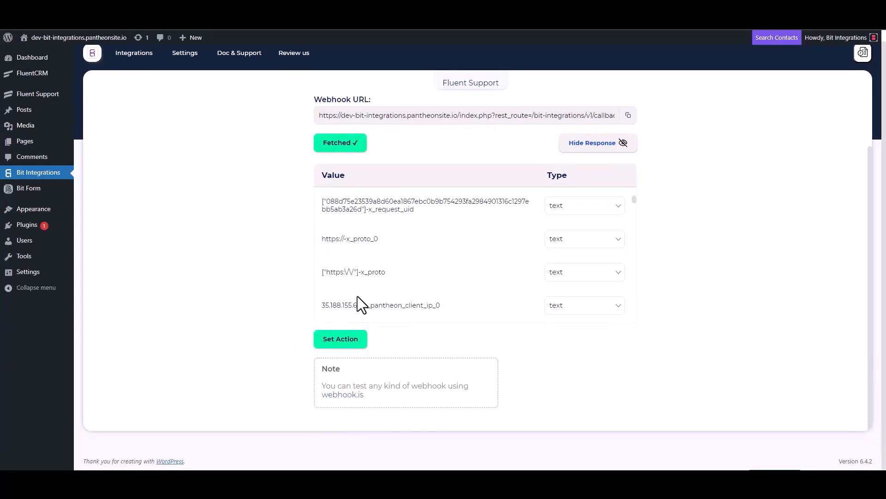
scroll(410, 247, "down", 5)
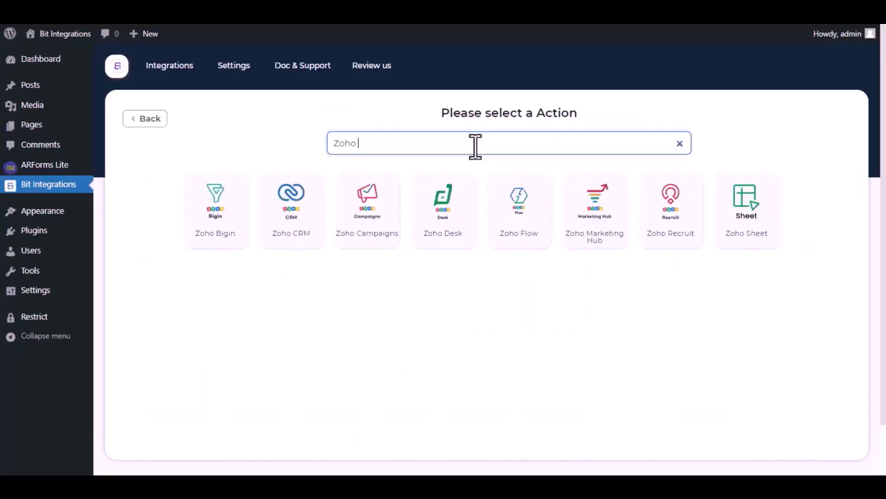
type("Des")
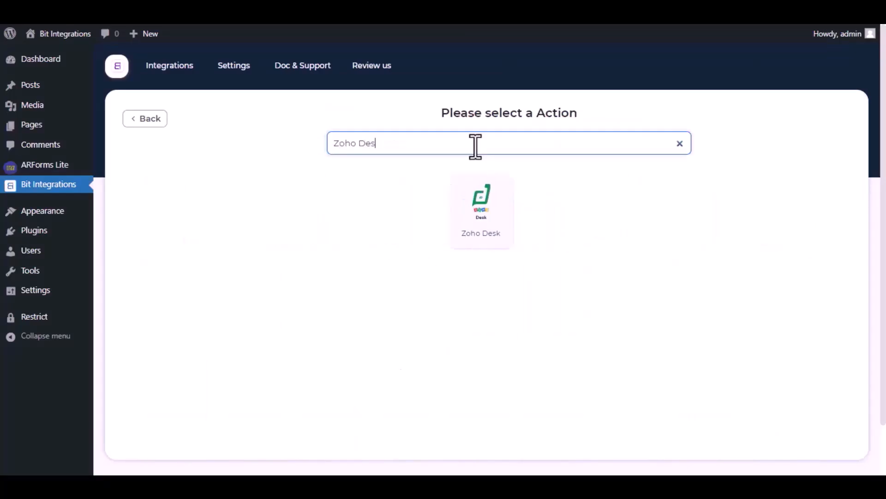
type("k")
left_click(483, 208)
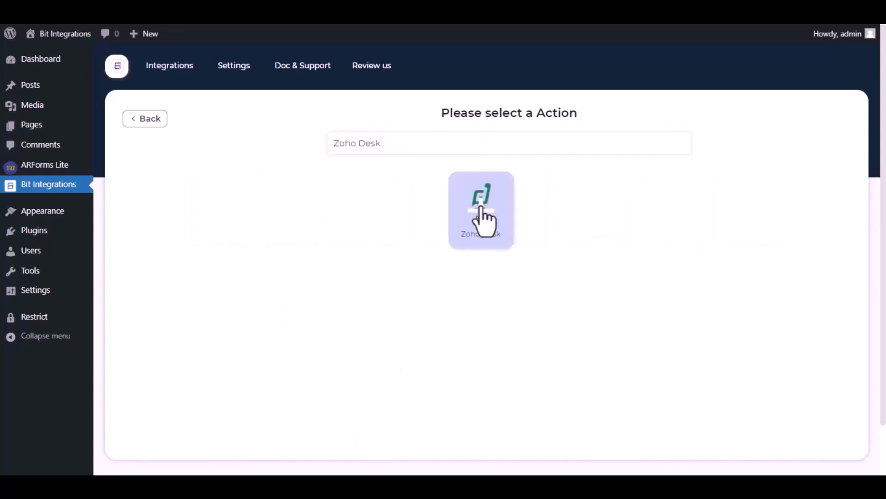
Step: Set the Zoho data center to zoho.com and open the Zoho API Console
left_click(348, 190)
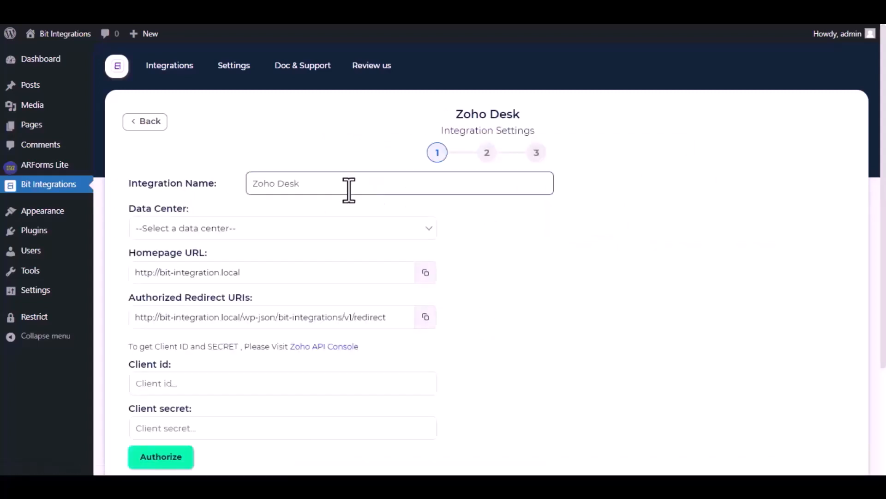
left_click_drag(304, 186, 251, 183)
left_click(311, 183)
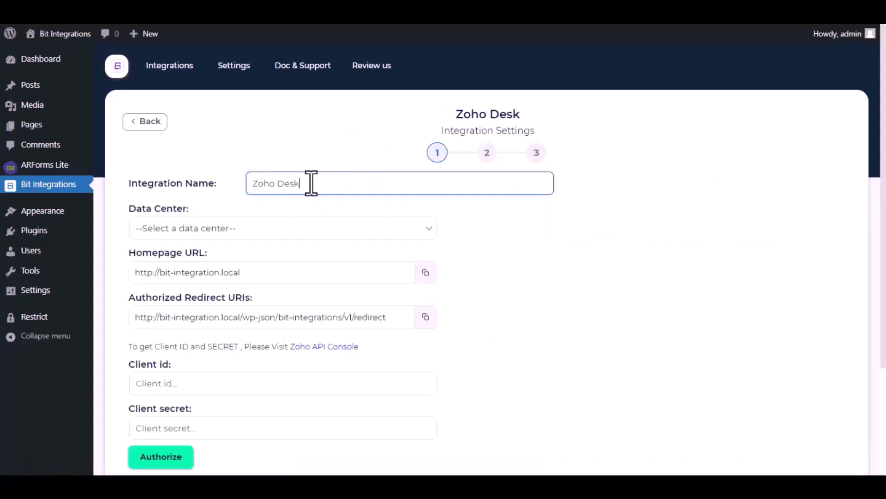
left_click(290, 230)
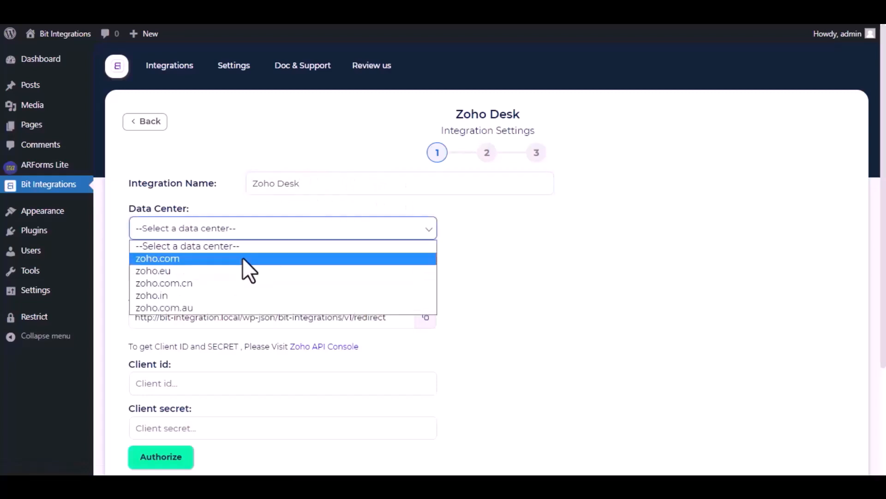
left_click(243, 257)
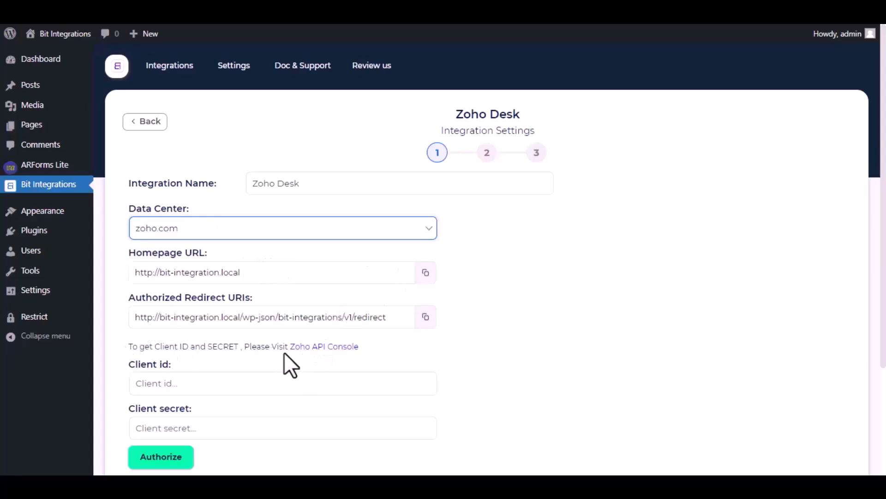
left_click(314, 348)
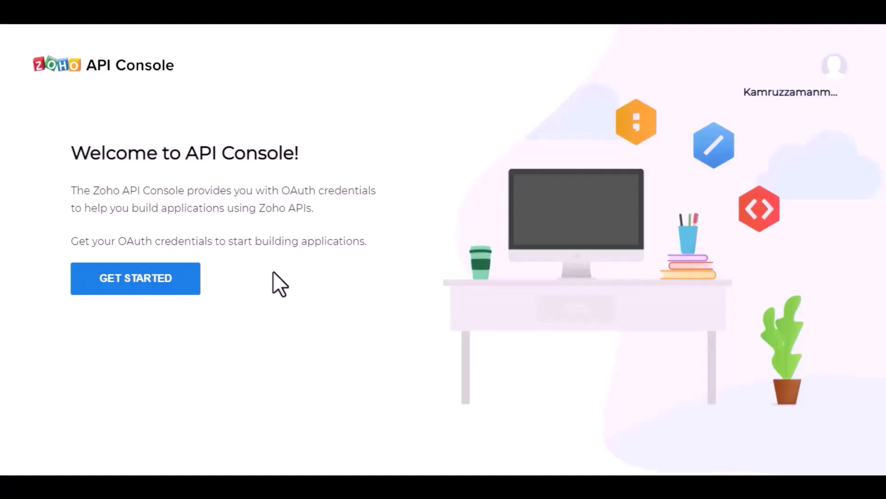
Step: Start a server-based application client named 'Bit Integrations'
left_click(153, 283)
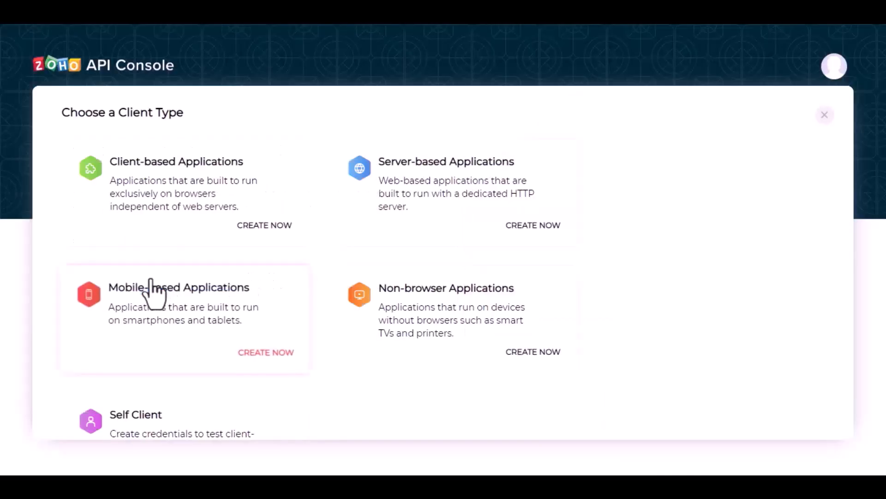
left_click(436, 205)
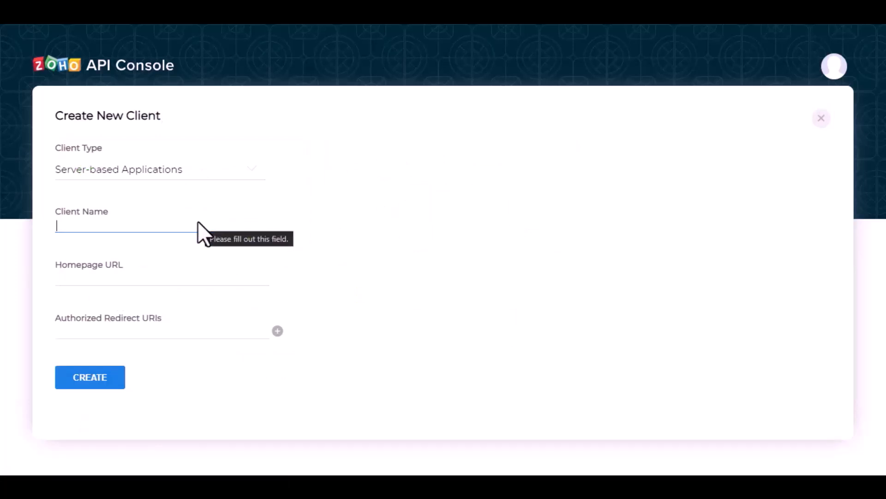
type("Bit in")
key("BackSpace")
key("BackSpace")
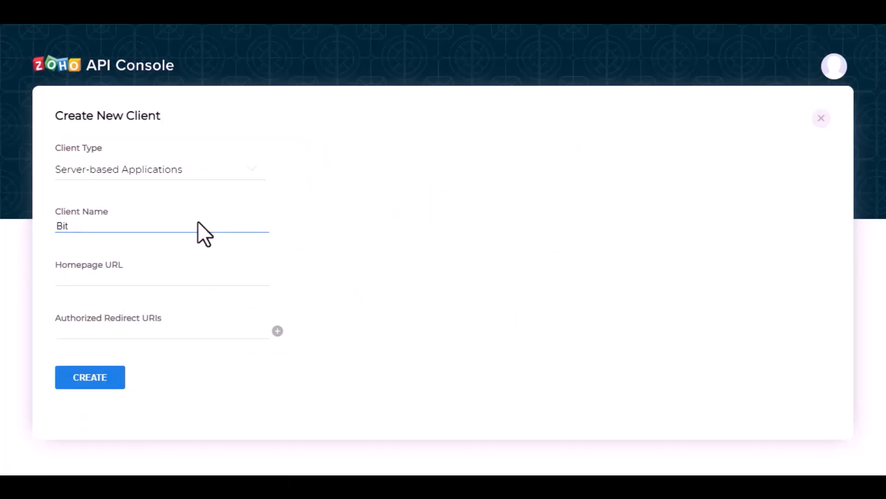
type("Integrations")
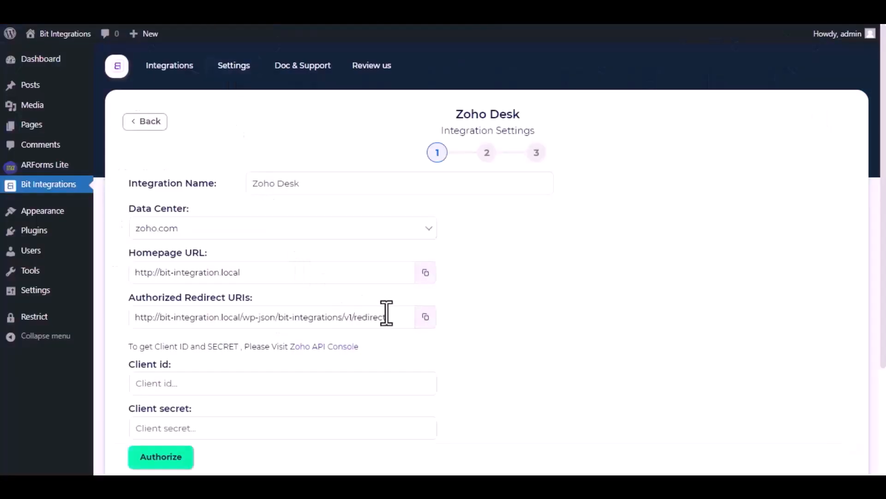
Step: Paste the site's homepage URL and redirect URI, create the client, and copy its client ID
left_click(425, 272)
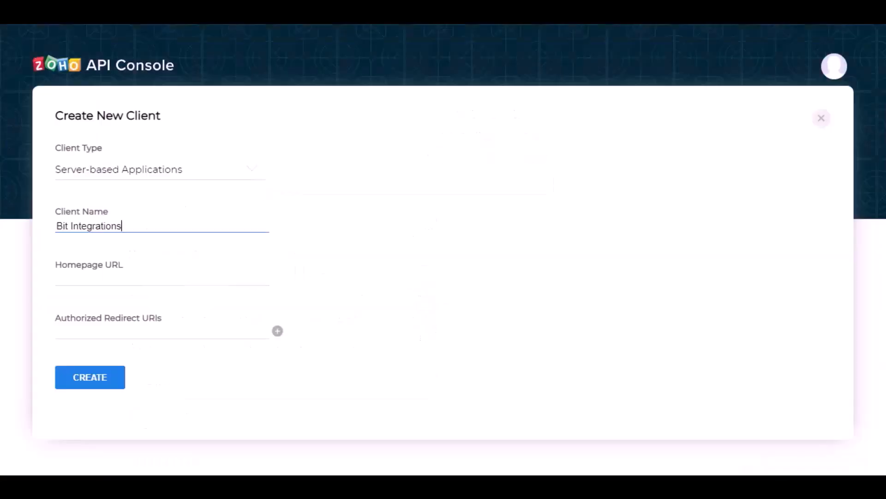
left_click(188, 283)
key("ctrl+v")
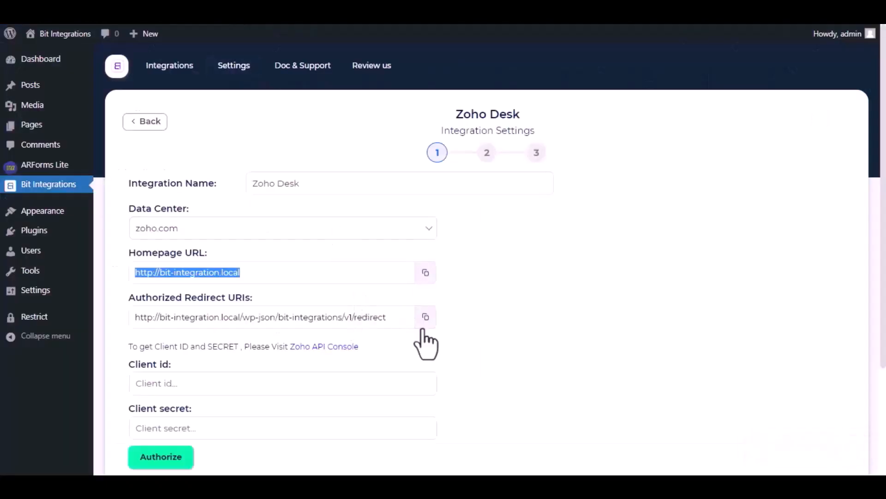
left_click(425, 317)
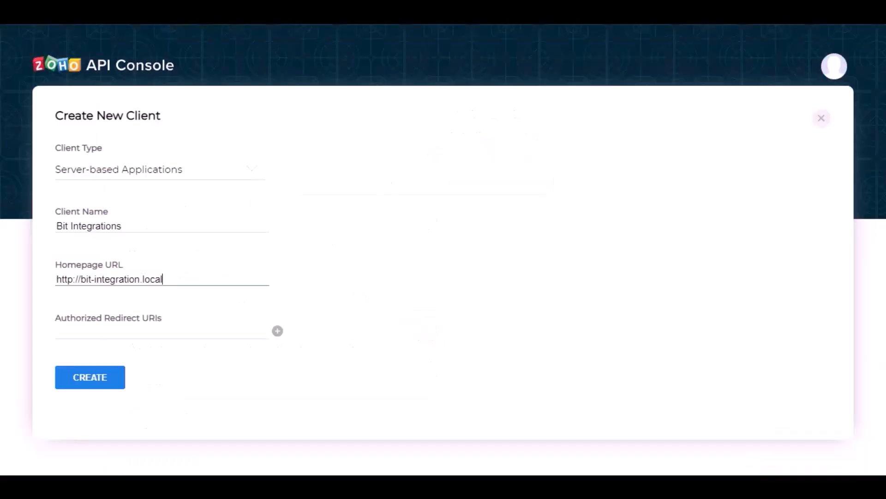
left_click(204, 336)
key("ctrl+v")
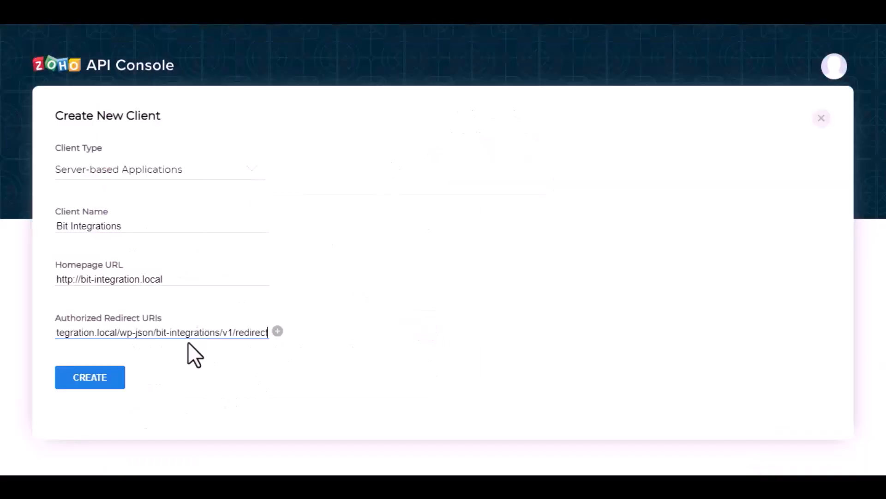
left_click(98, 376)
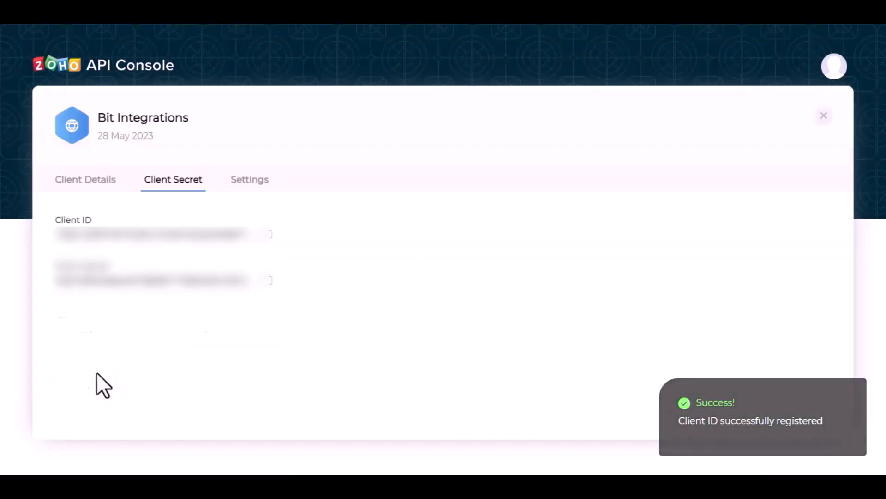
left_click(273, 243)
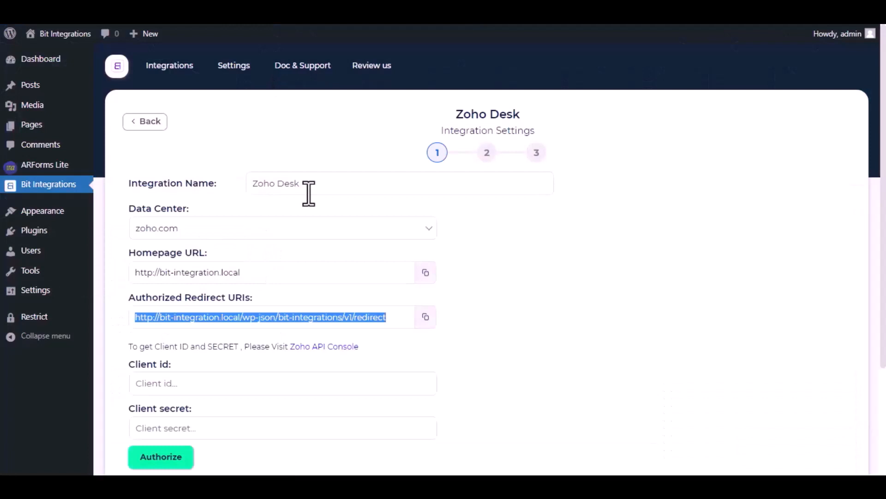
left_click(268, 382)
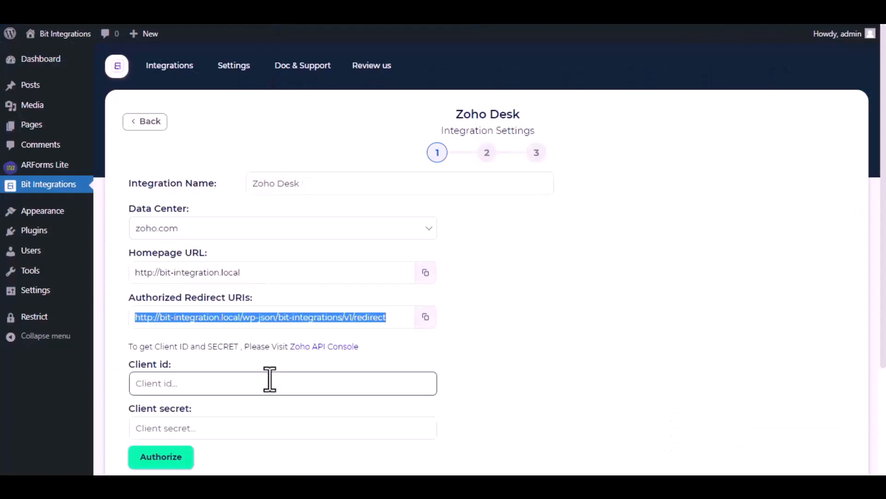
Step: Paste the Zoho client ID and client secret, authorize, and accept access in the Zoho popup
key("ctrl+v")
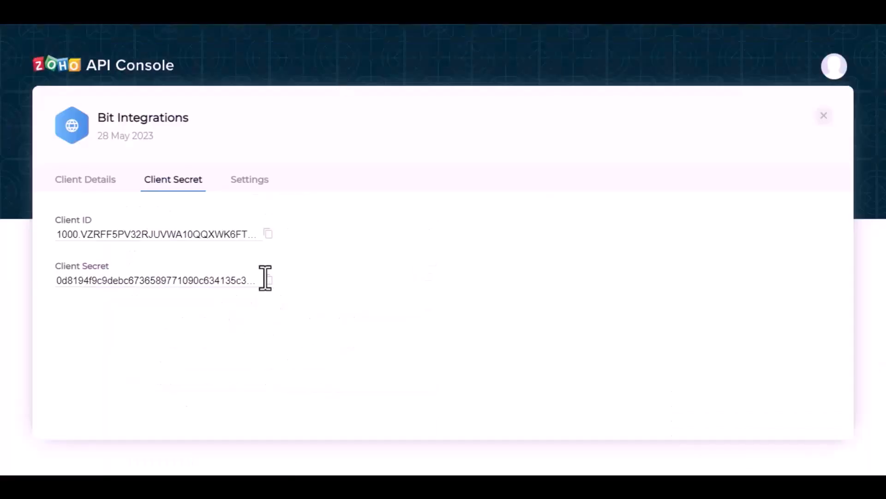
left_click(270, 279)
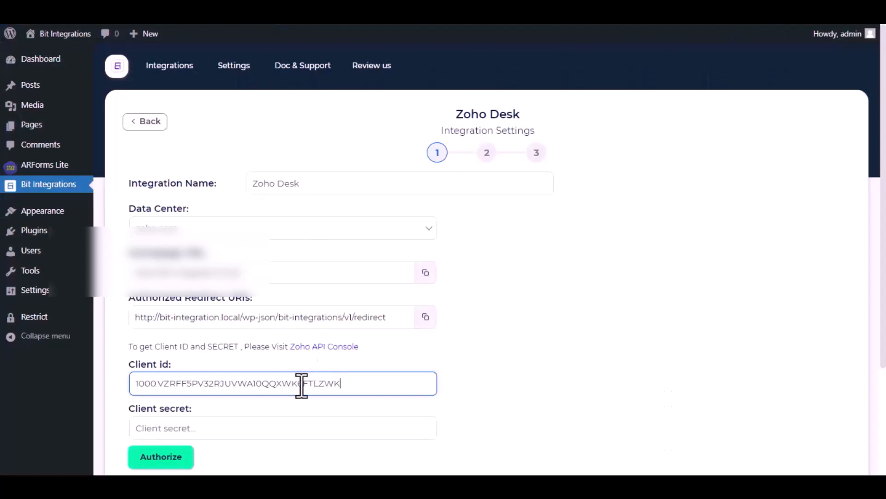
scroll(271, 406, "down", 3)
left_click(262, 319)
key("ctrl+v")
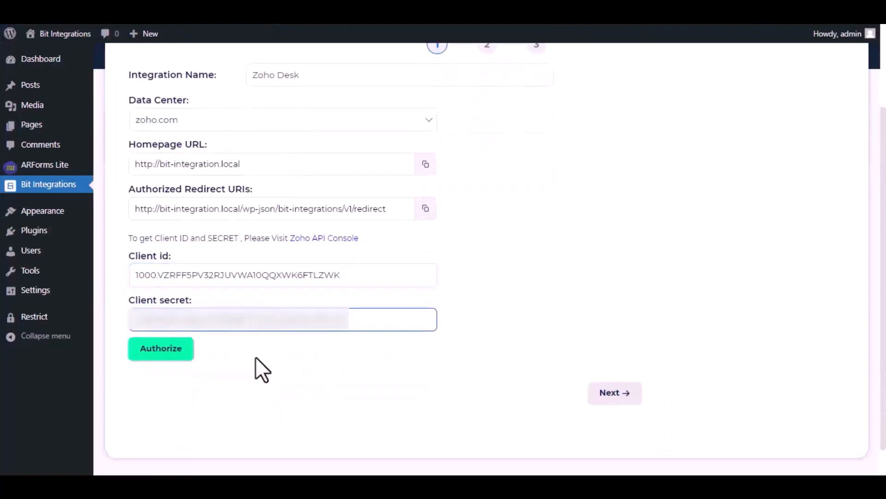
left_click(170, 354)
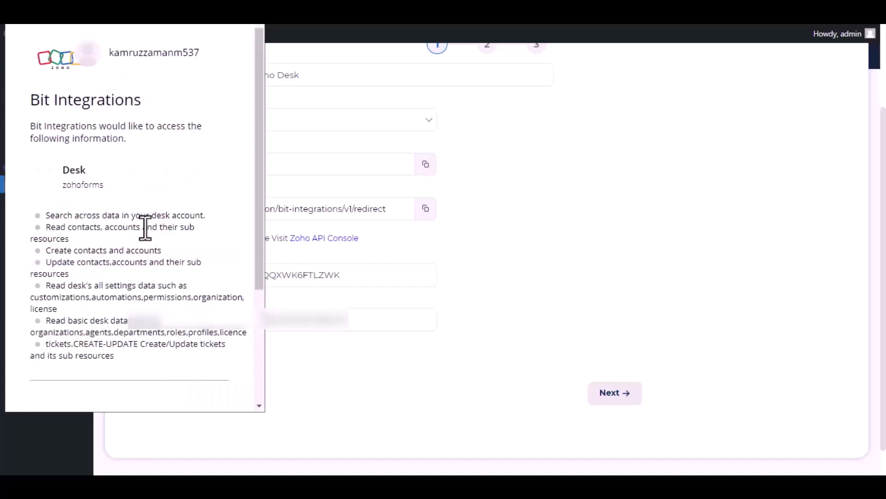
scroll(145, 227, "down", 4)
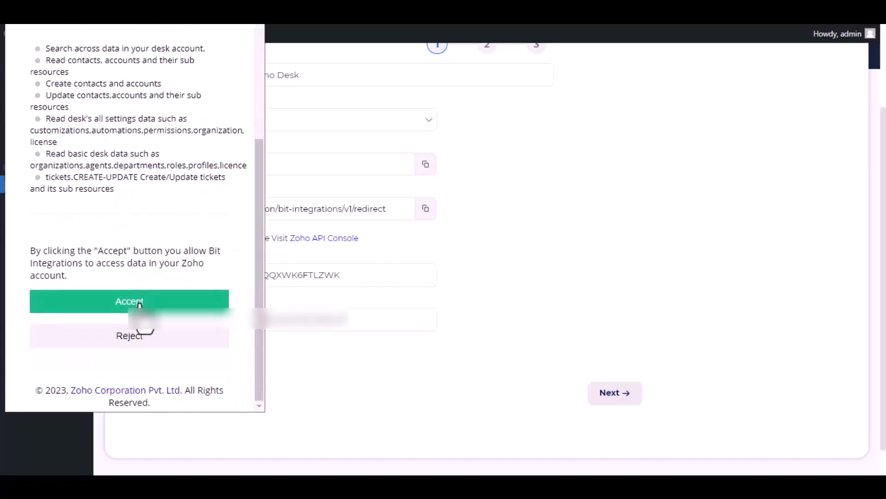
left_click(140, 304)
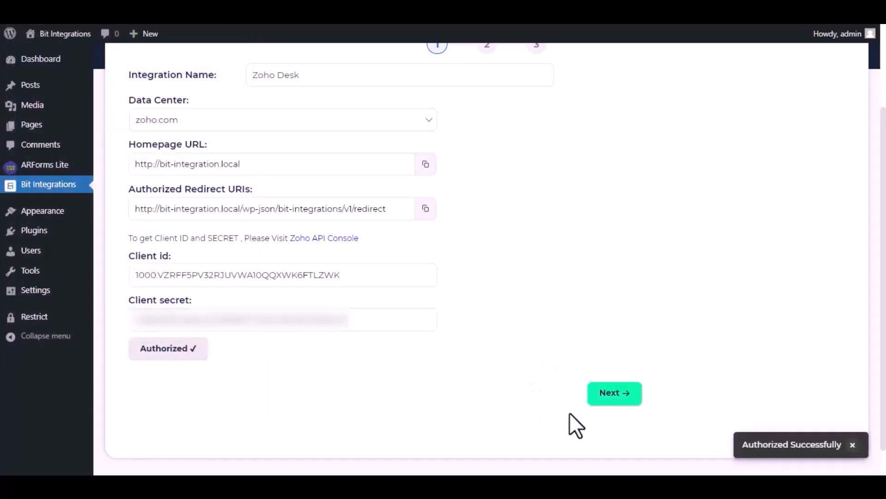
Step: Select the zohoforms portal and the zohoforms department
left_click(613, 395)
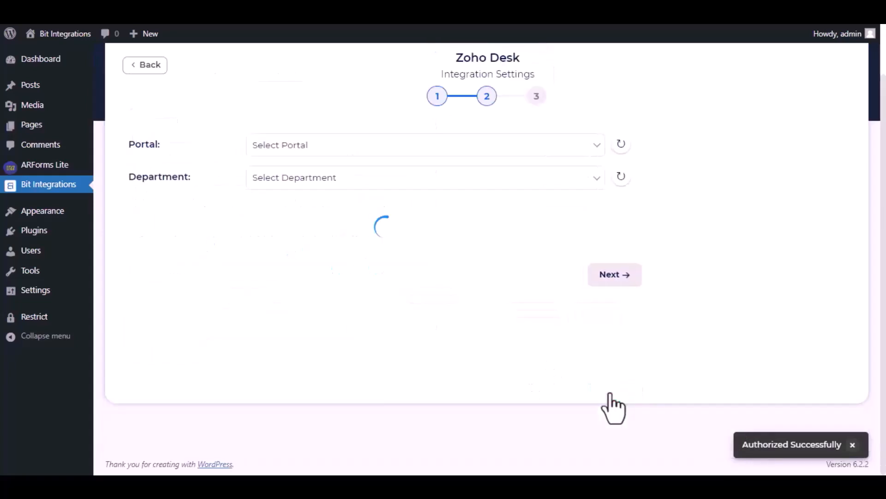
left_click(404, 152)
left_click(347, 180)
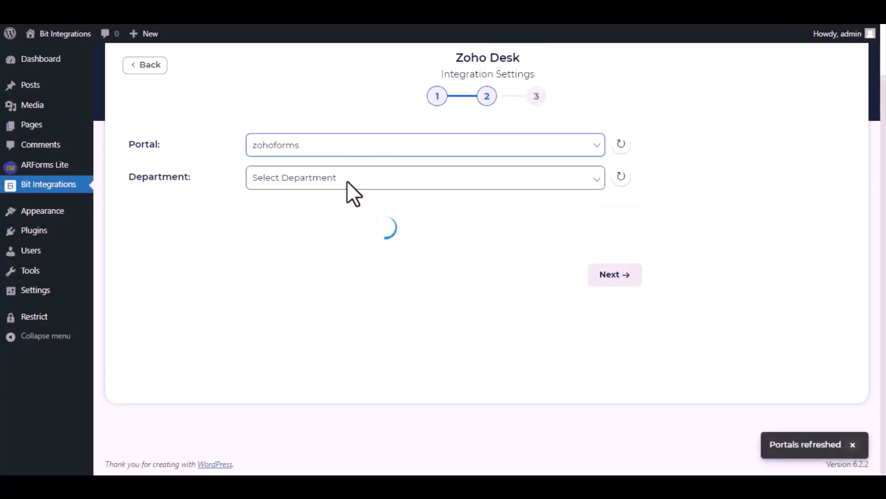
left_click(347, 180)
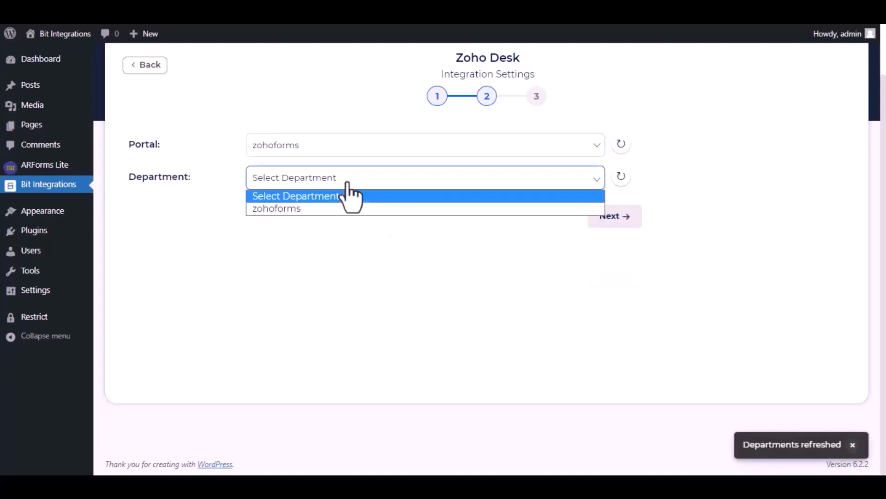
left_click(329, 219)
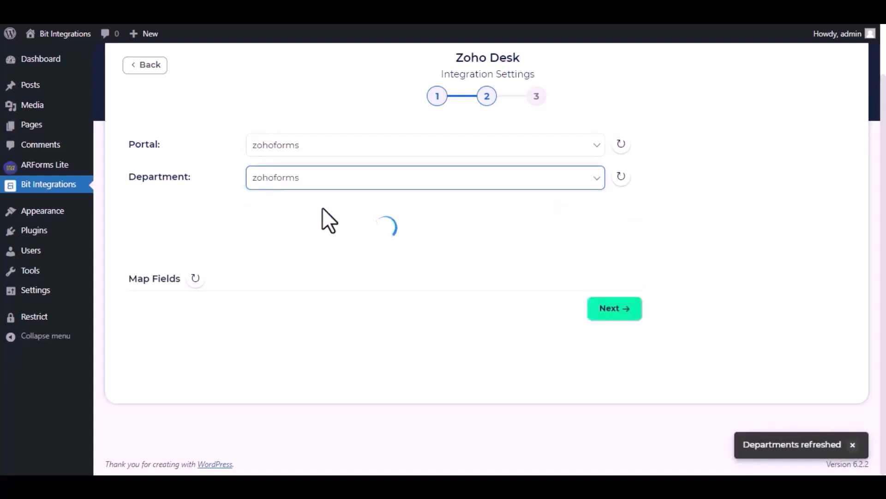
Step: Map Name to the contact last name, Status to custom 'Open', and Subject to custom 'Bit Integrations'
left_click(303, 266)
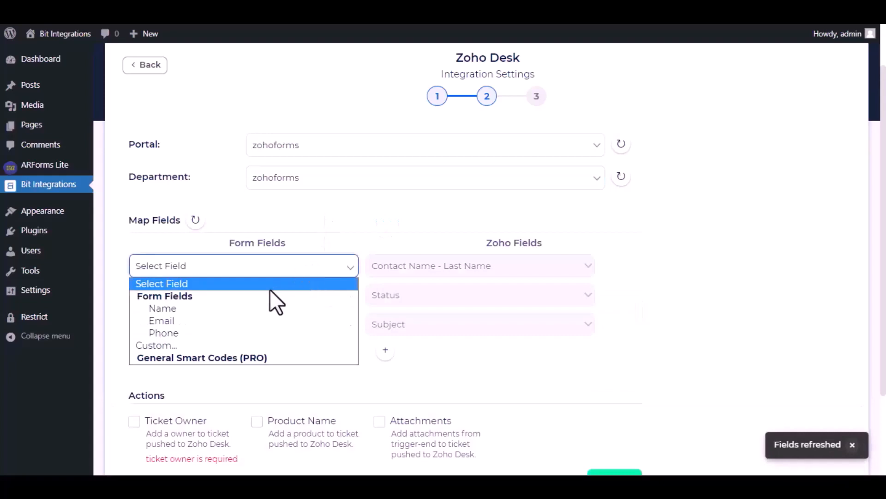
left_click(255, 309)
left_click(277, 299)
left_click(255, 372)
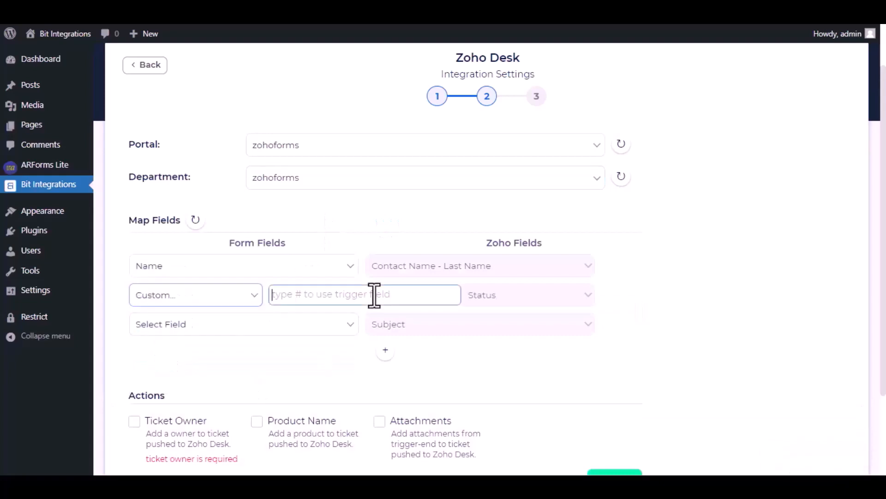
type("Open")
left_click(324, 324)
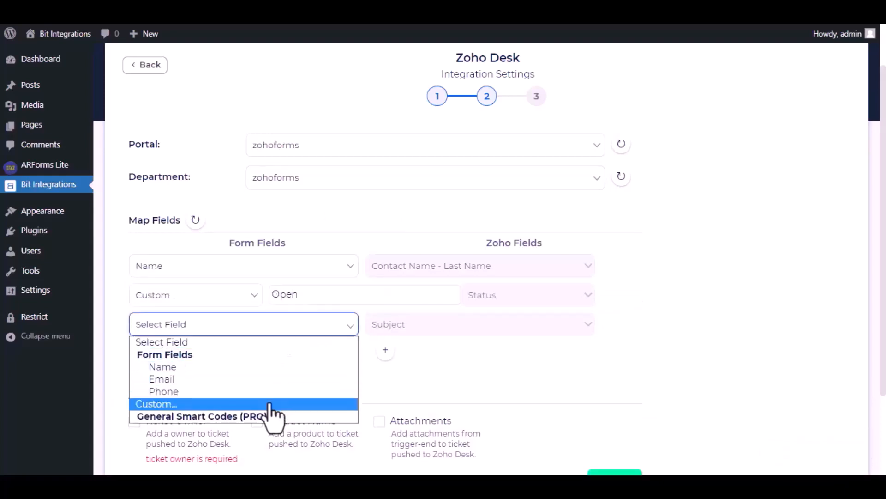
left_click(269, 404)
type("Bit Integrations")
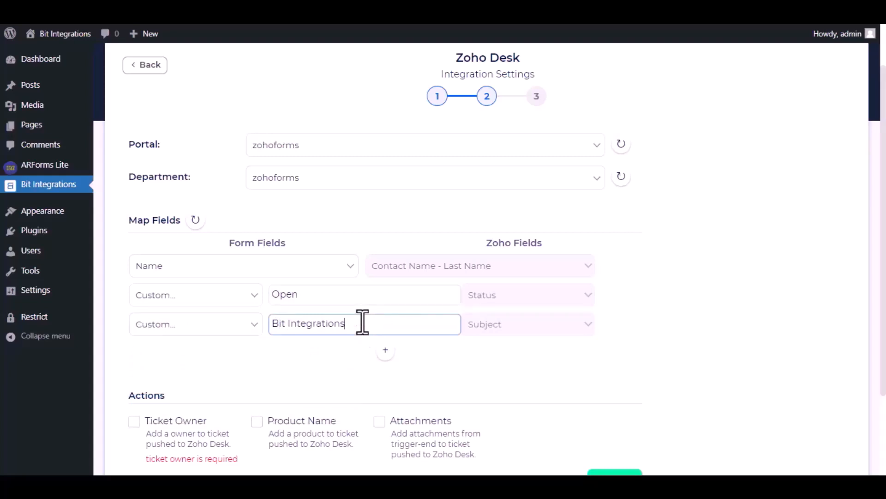
scroll(348, 340, "down", 3)
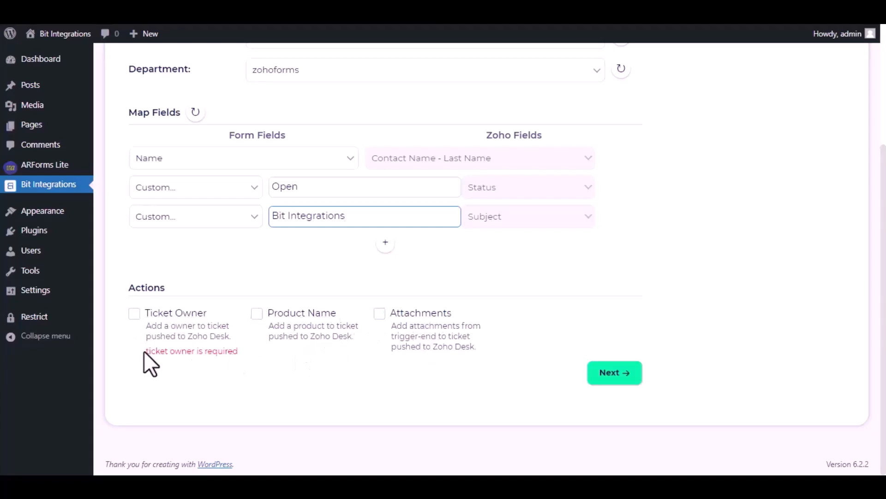
left_click_drag(144, 351, 239, 354)
Step: Assign the available account as ticket owner, then finish and save the integration
left_click(134, 314)
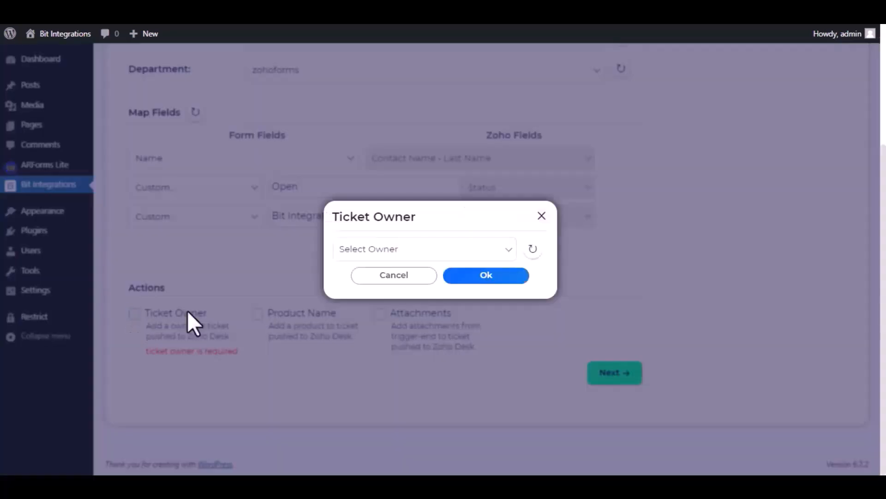
left_click(426, 252)
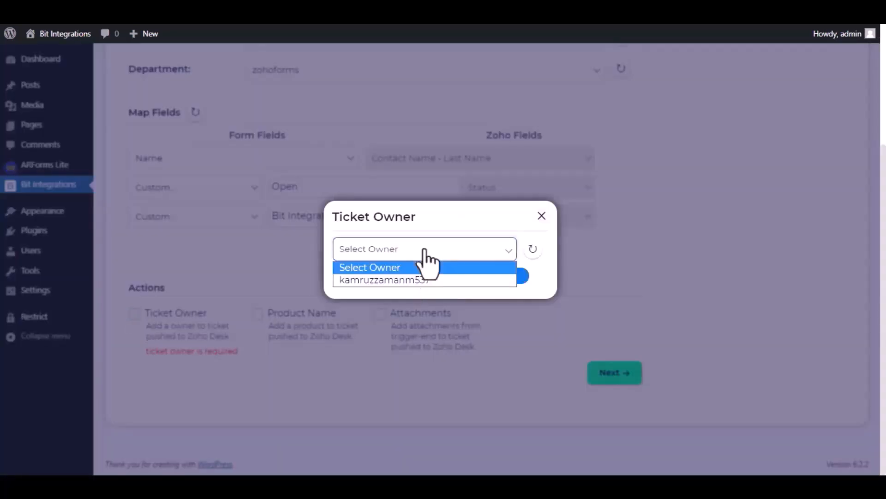
left_click(395, 280)
left_click(487, 276)
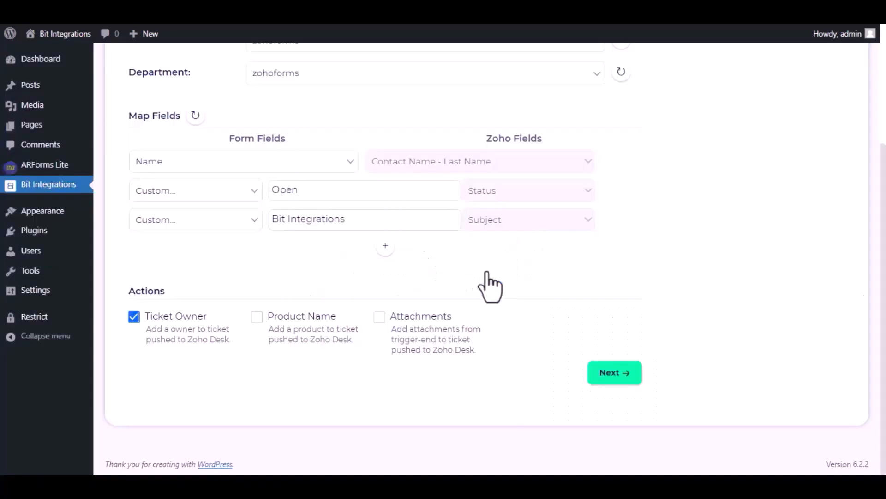
left_click(614, 375)
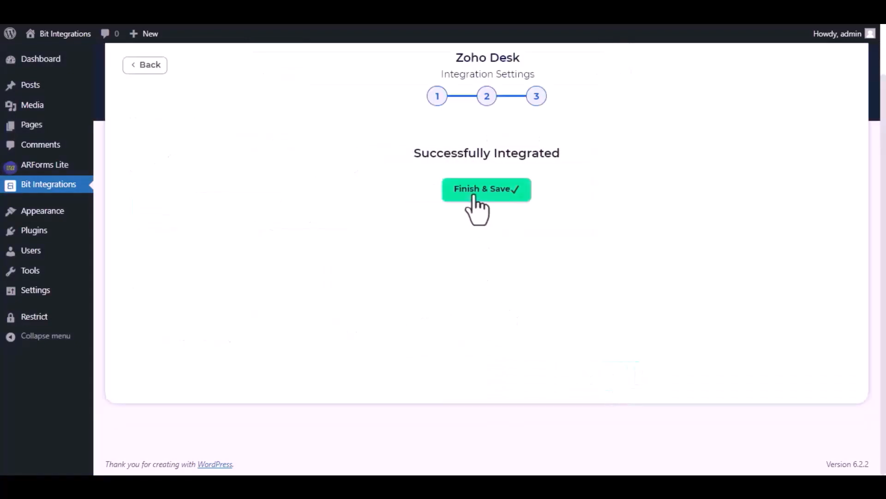
left_click(473, 197)
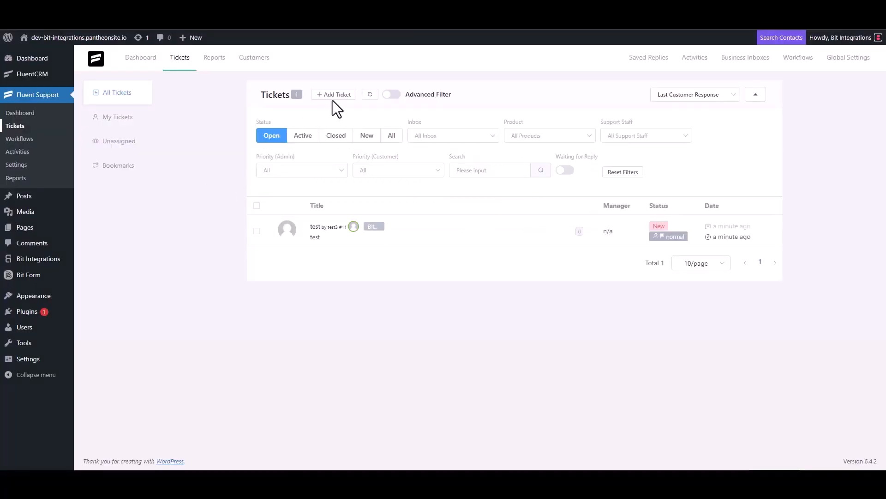
Step: Start a new ticket, search the support e-mail address, and opt to create a new contact
left_click(333, 95)
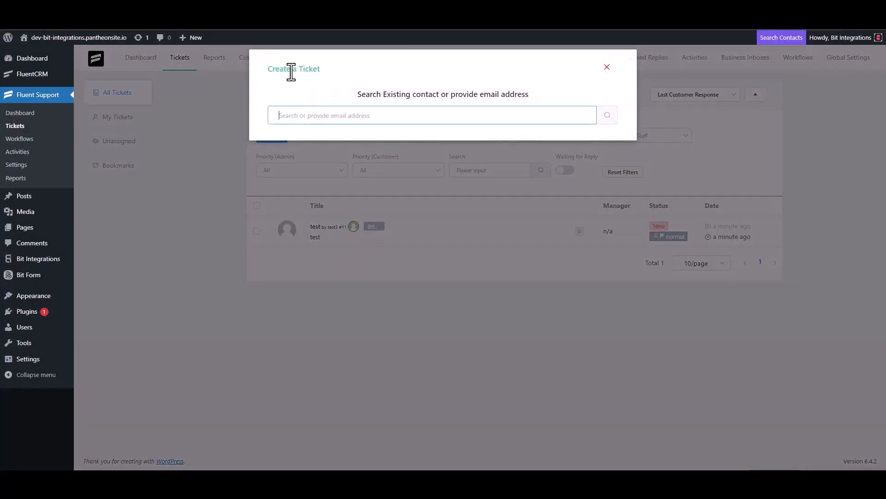
triple_click(325, 114)
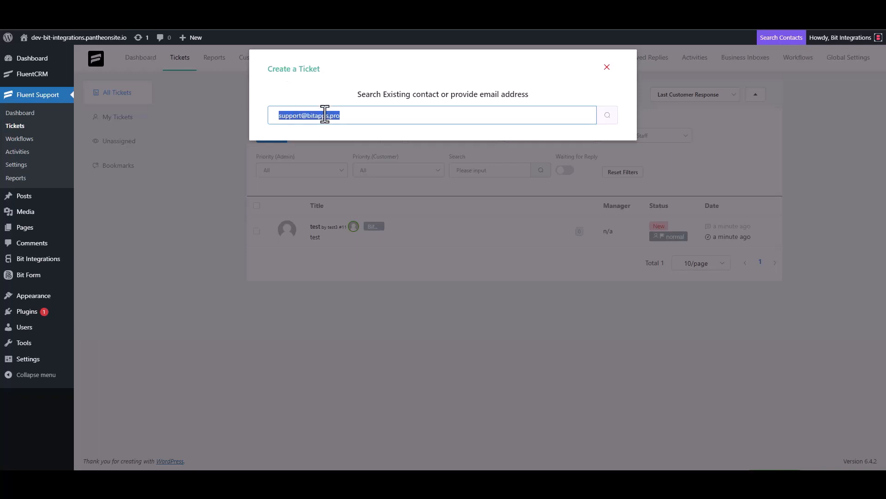
left_click(371, 118)
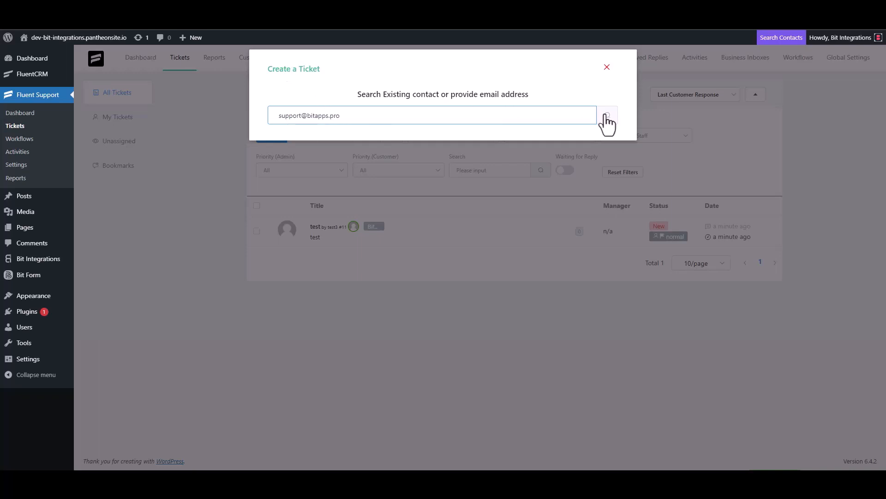
left_click(606, 116)
left_click(277, 183)
Step: Create the contact with first name 'Bit Integrations' and the support e-mail address
left_click(296, 183)
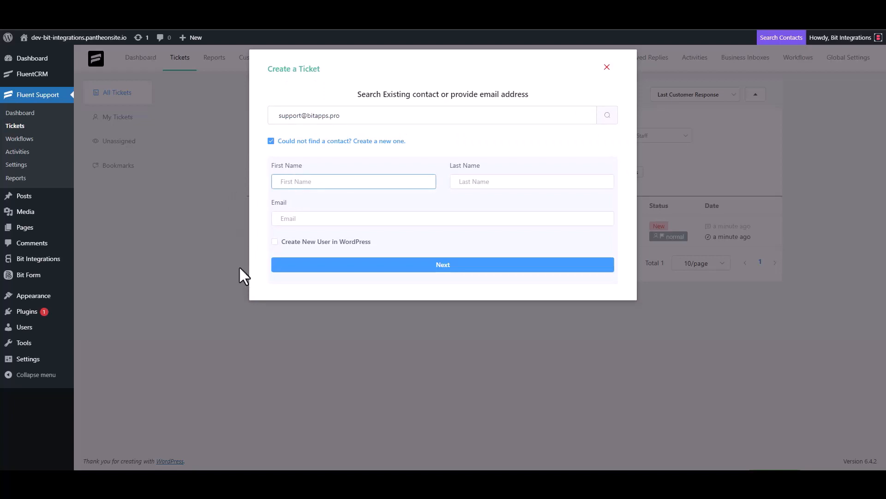
type("Bit Integrations")
left_click(308, 221)
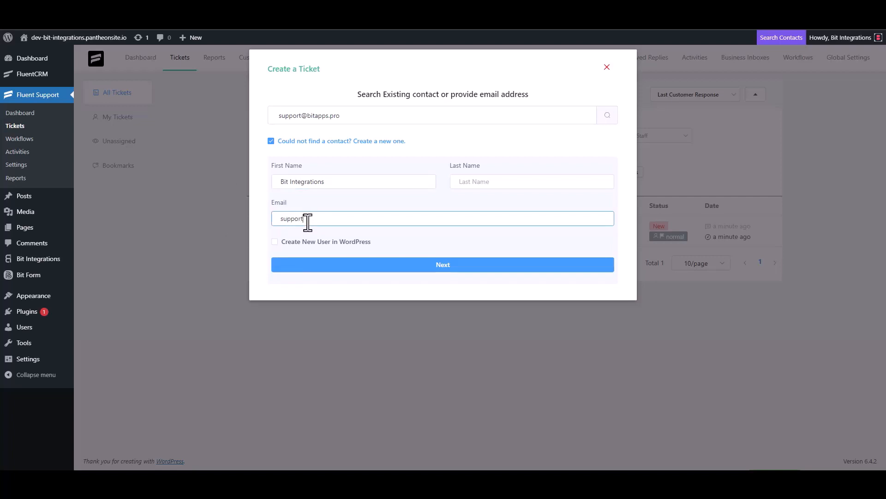
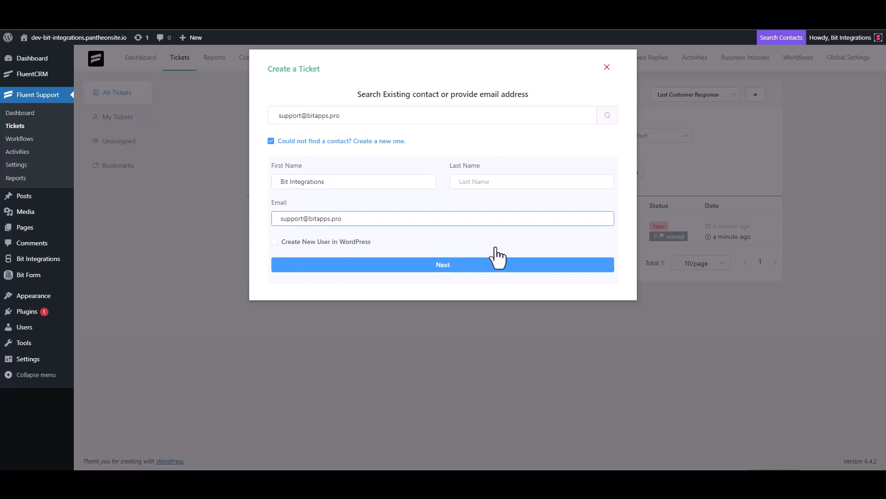
left_click(443, 267)
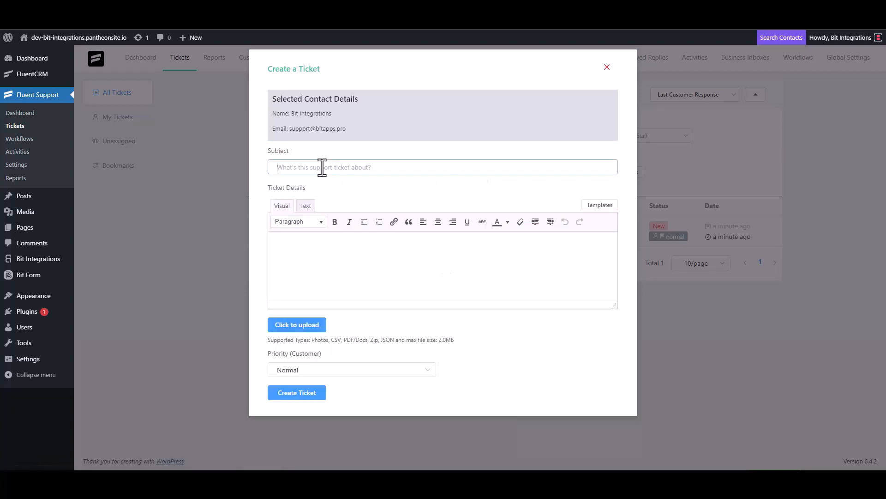
Step: Clear the stray 'test' text from the ticket subject and details
type("test")
left_click(307, 261)
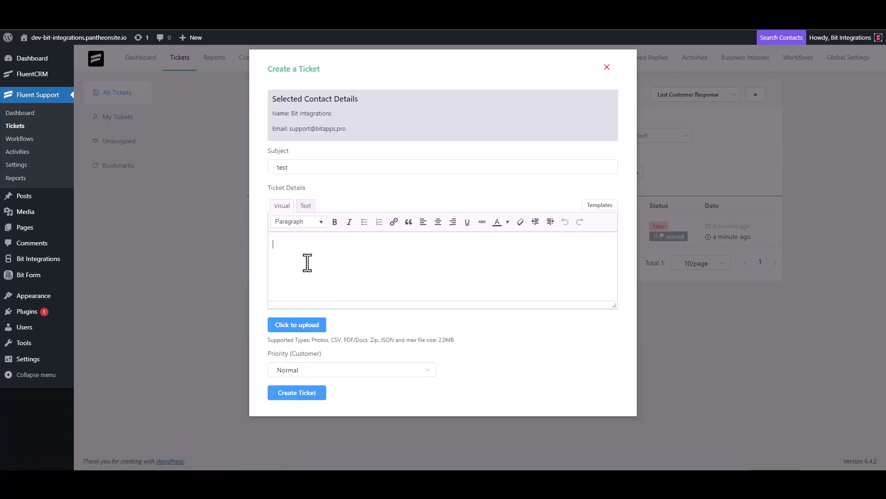
type("t")
double_click(293, 168)
key("BackSpace")
left_click(294, 253)
key("BackSpace")
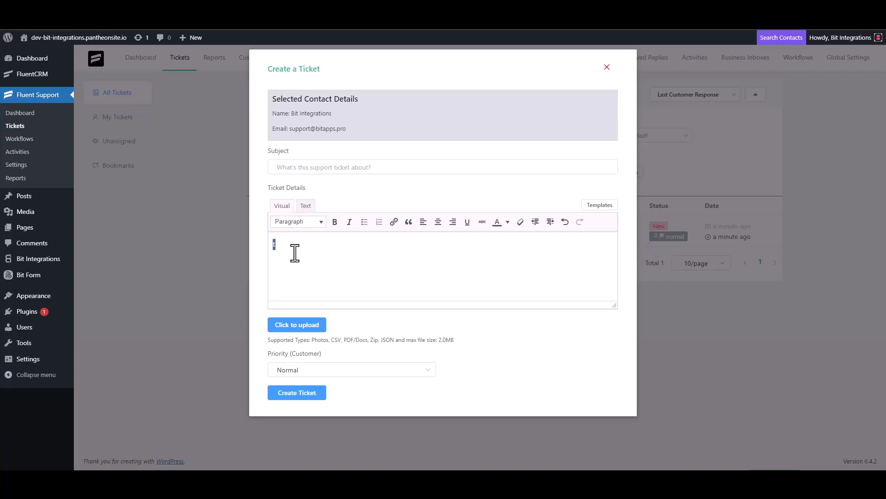
Step: Set both subject and details to 'Bit Integrations' and submit the ticket
left_click(306, 167)
type("Bit ")
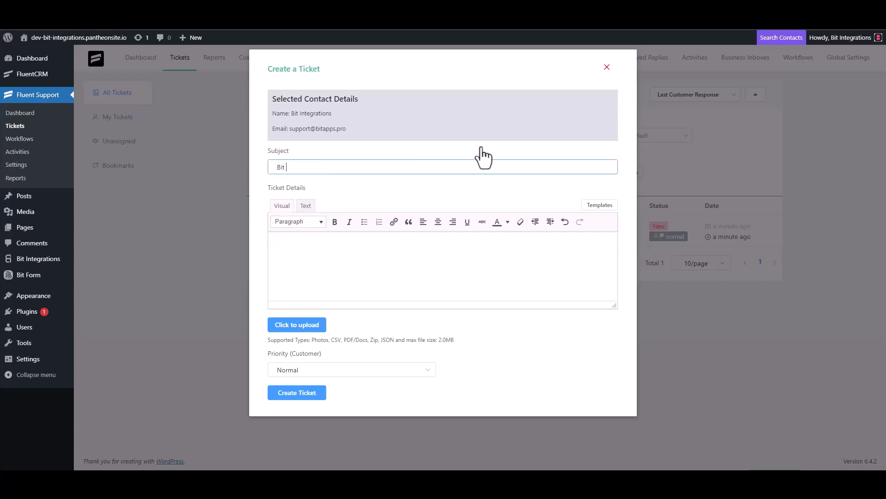
type("Integrations")
key("ctrl+a")
key("ctrl+c")
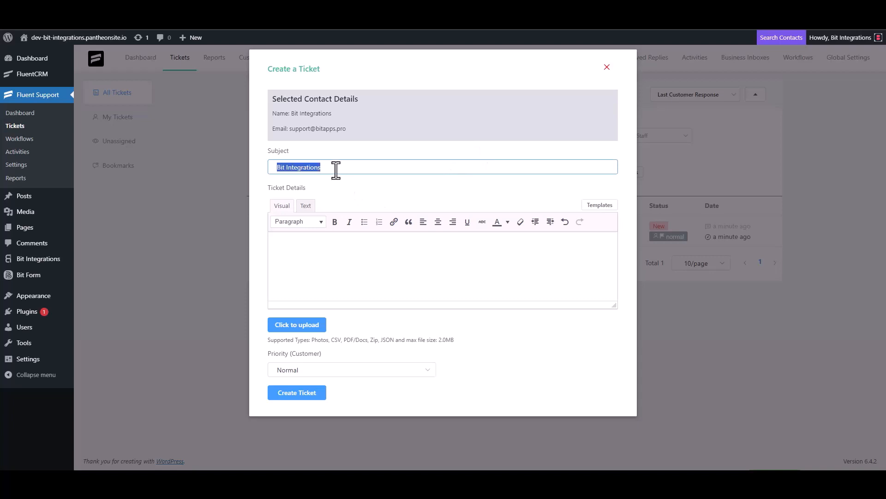
left_click(323, 245)
key("ctrl+v")
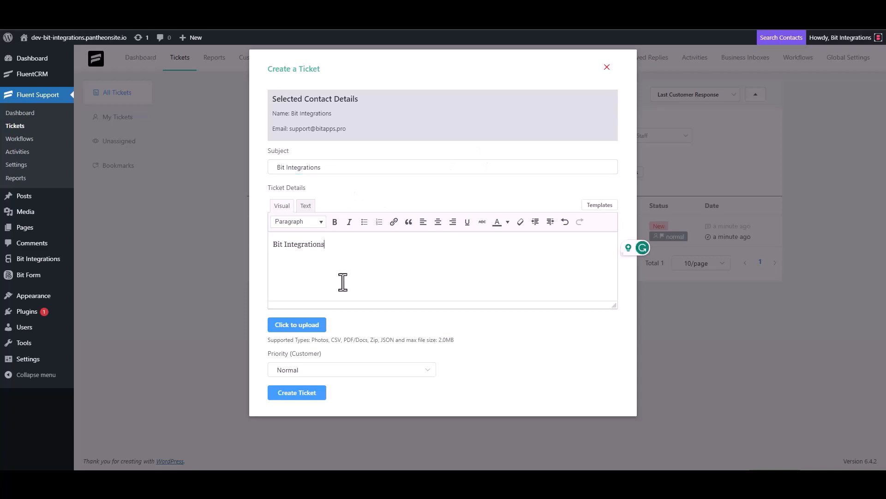
left_click(305, 395)
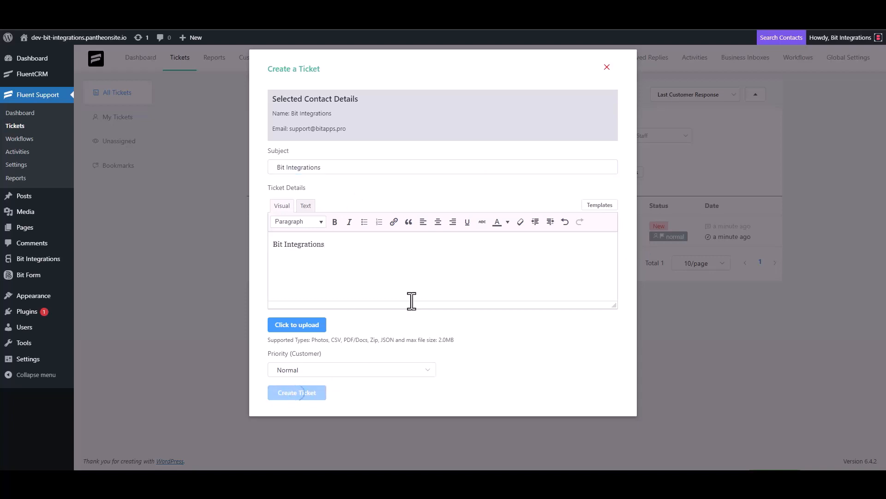